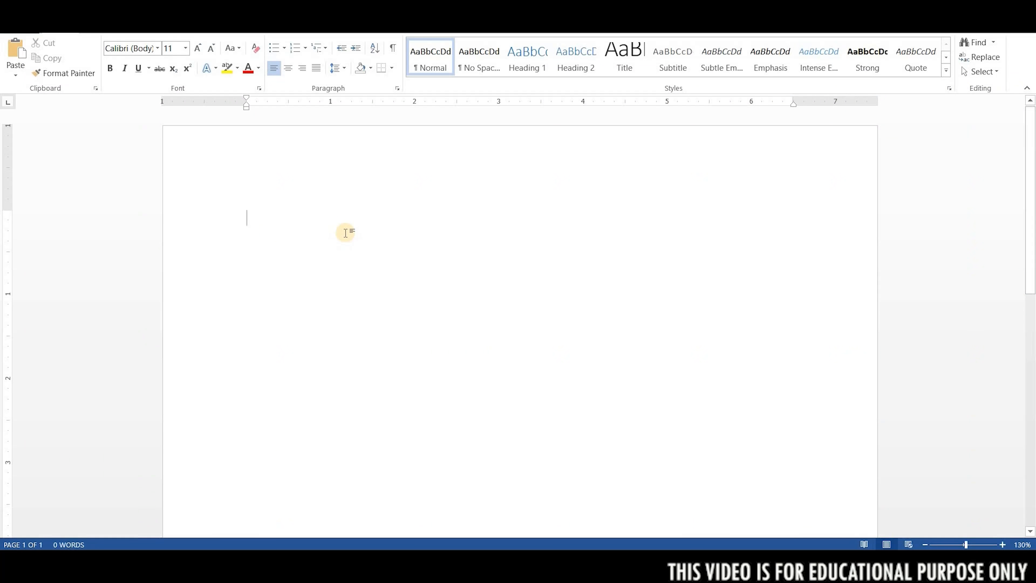
Paste the copied hair fall guide into the blank document and remove the surplus blank lines around the first subsection of Chapter 1.
{"action": "key", "text": "ctrl+v"}
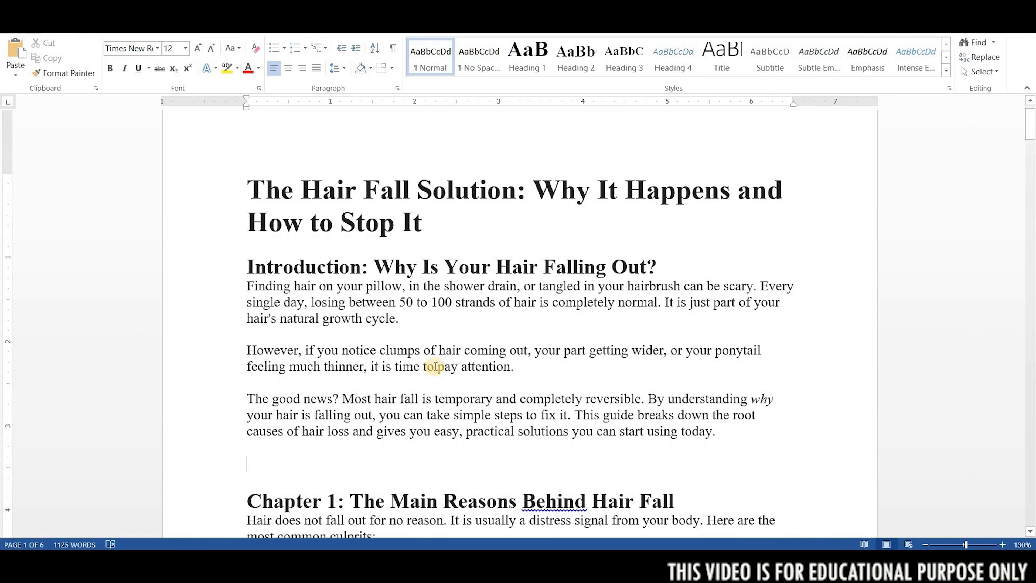
{"action": "key", "text": "Delete"}
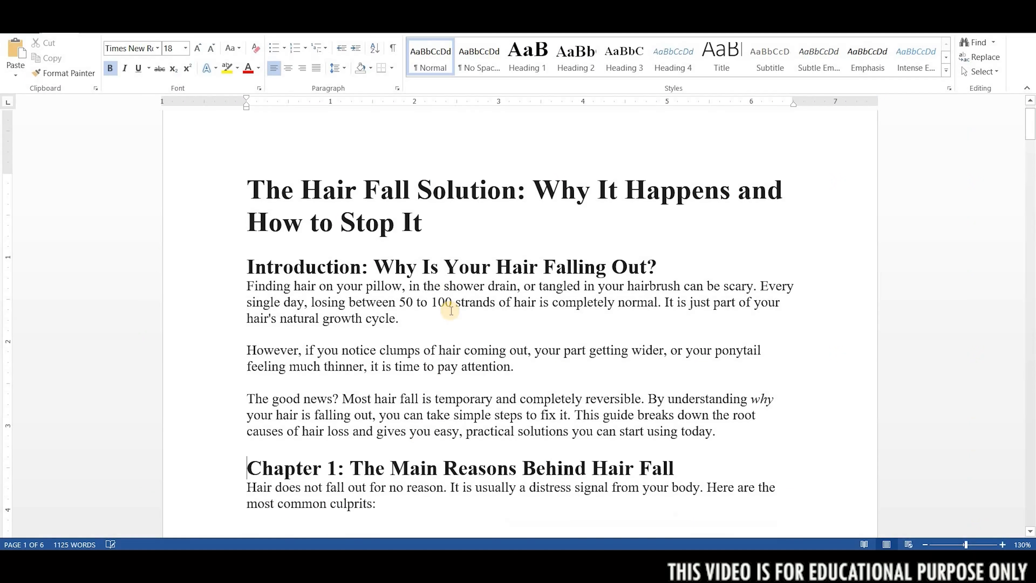
{"action": "scroll", "coordinate": [454, 299], "scroll_direction": "up", "scroll_amount": 1}
{"action": "scroll", "coordinate": [396, 389], "scroll_direction": "down", "scroll_amount": 4}
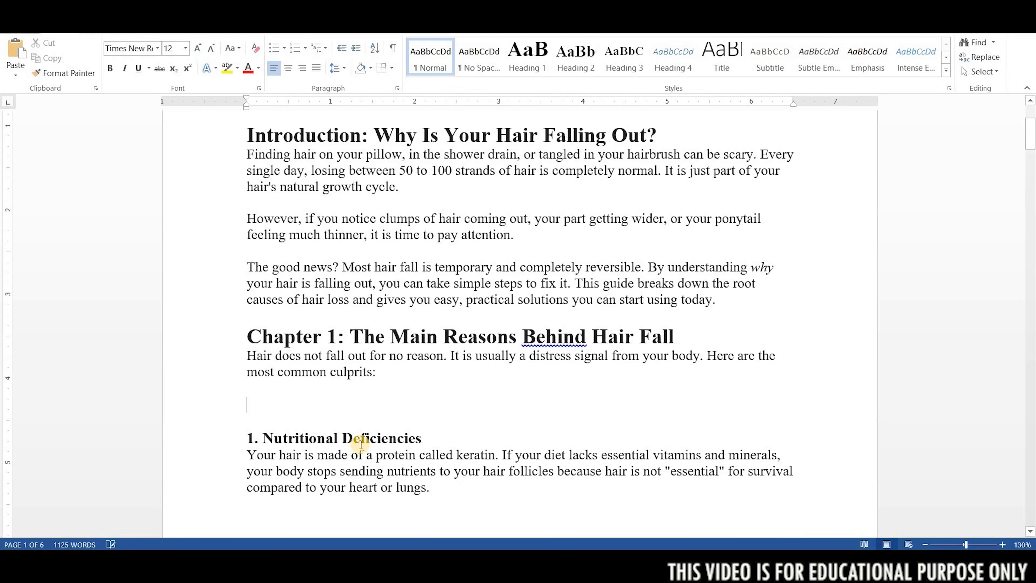
{"action": "left_click", "coordinate": [375, 407]}
{"action": "key", "text": "Delete"}
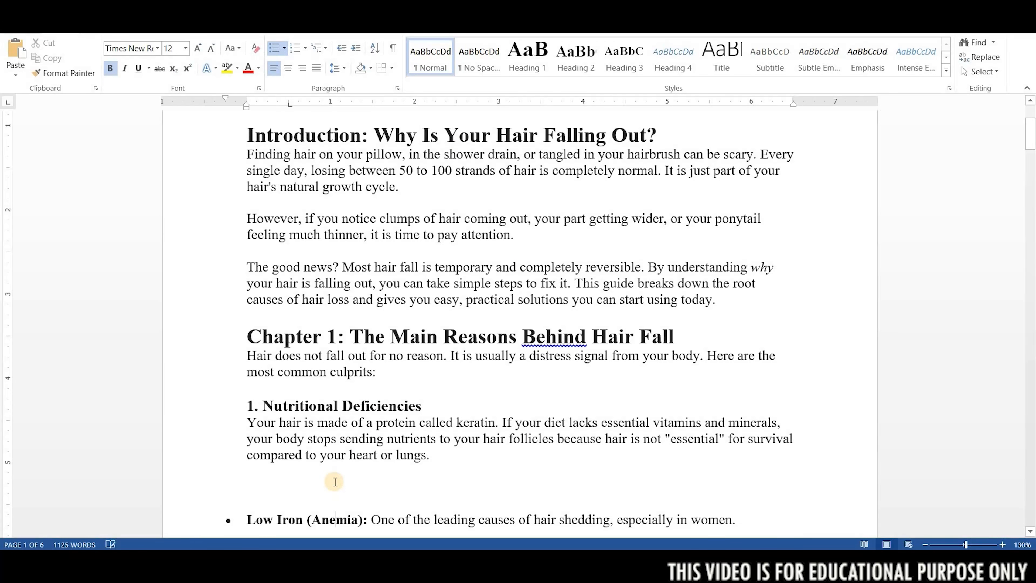
{"action": "key", "text": "Delete"}
Justify the text of the whole document.
{"action": "scroll", "coordinate": [402, 142], "scroll_direction": "up", "scroll_amount": 4}
{"action": "key", "text": "ctrl+a"}
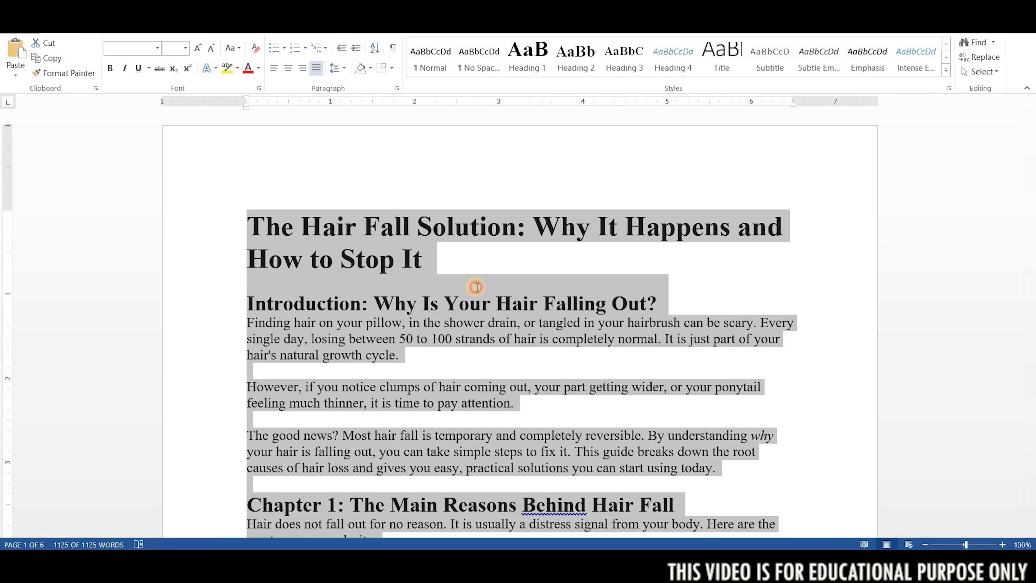
{"action": "key", "text": "ctrl+j"}
Insert blank lines above the main title to move it to the start of the second page, removing the surplus one.
{"action": "left_click", "coordinate": [477, 288]}
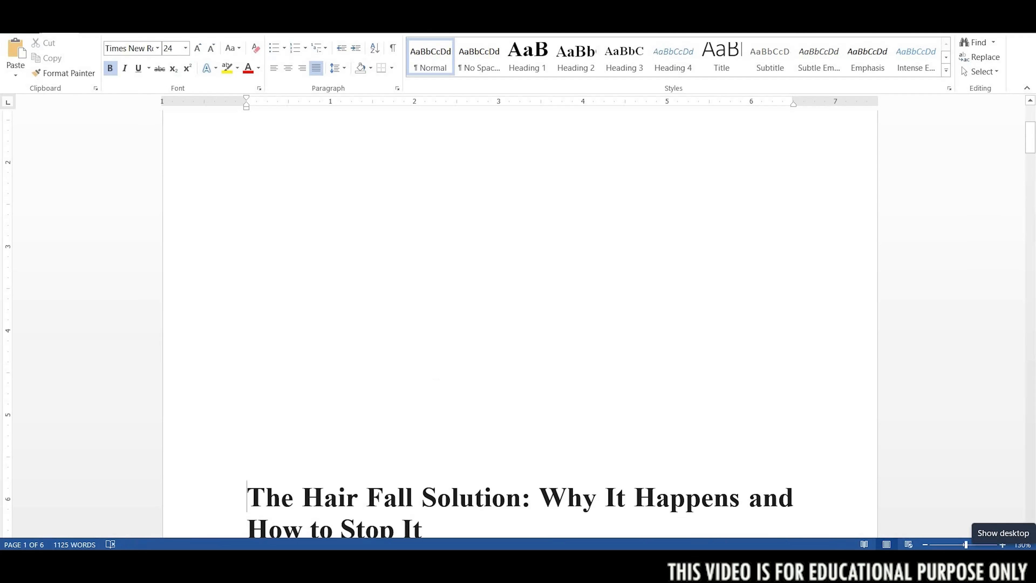
{"action": "key", "text": "Return"}
{"action": "key", "text": "Return"}
{"action": "key", "text": "Return"}
{"action": "key", "text": "Return"}
{"action": "key", "text": "Return"}
{"action": "key", "text": "Return"}
{"action": "key", "text": "Return"}
{"action": "key", "text": "Return"}
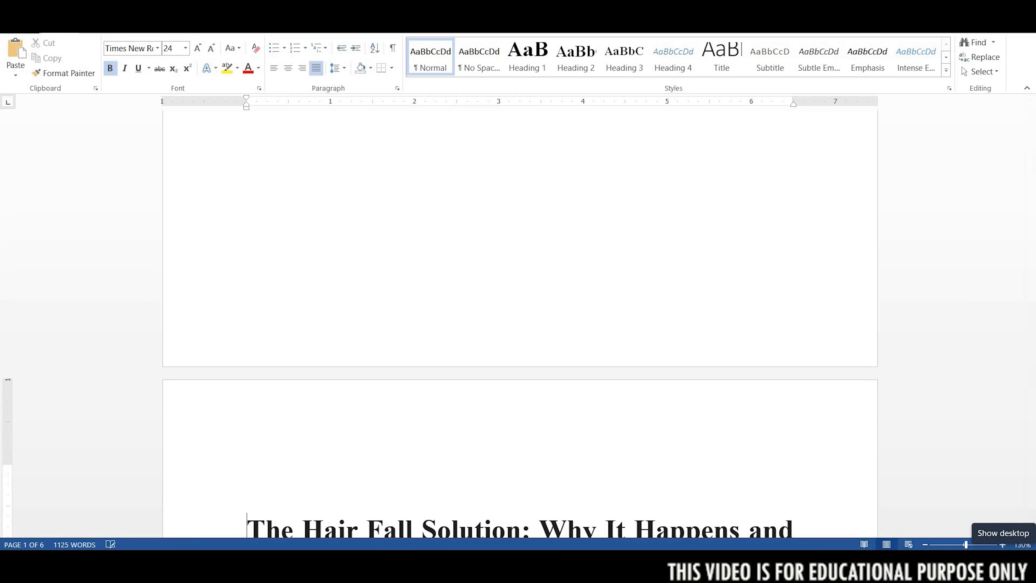
{"action": "key", "text": "BackSpace"}
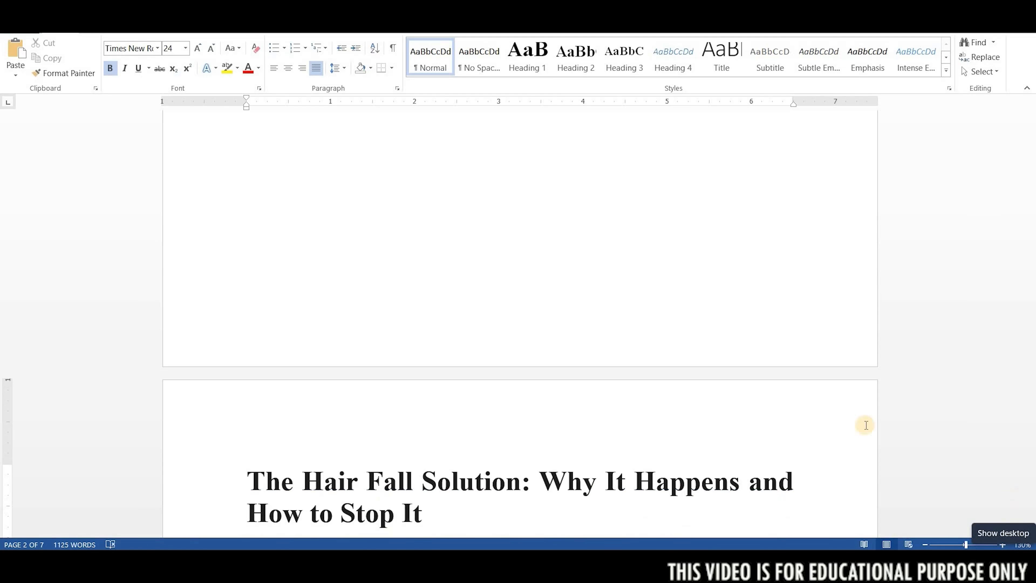
Switch to Gemini, submit the prompt "make its table of content" and select the generated table of contents.
{"action": "scroll", "coordinate": [690, 400], "scroll_direction": "up", "scroll_amount": 5}
{"action": "left_click", "coordinate": [453, 247]}
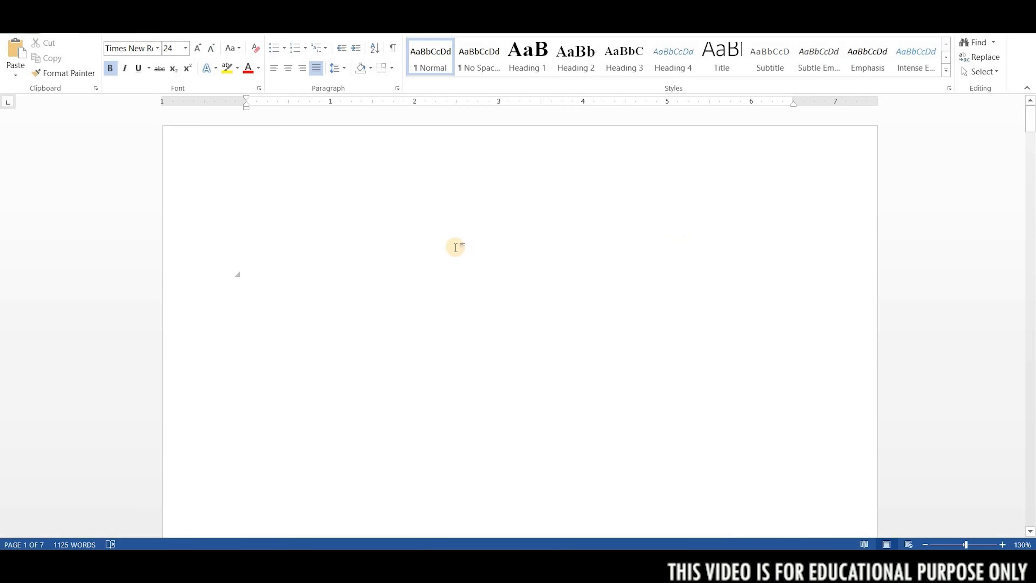
{"action": "scroll", "coordinate": [513, 529], "scroll_direction": "up", "scroll_amount": 4}
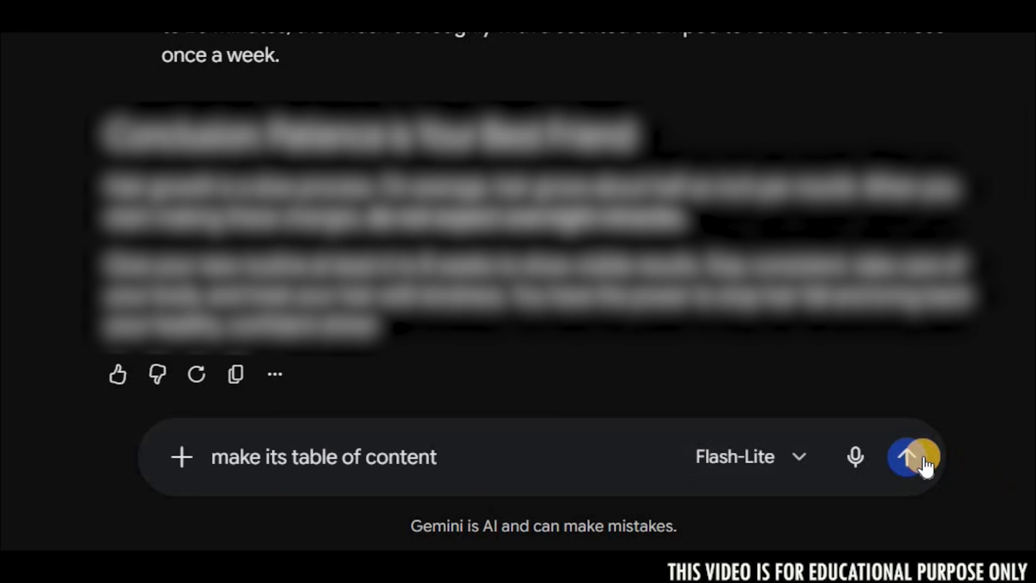
{"action": "left_click", "coordinate": [919, 460]}
{"action": "left_click_drag", "start_coordinate": [297, 145], "coordinate": [632, 502]}
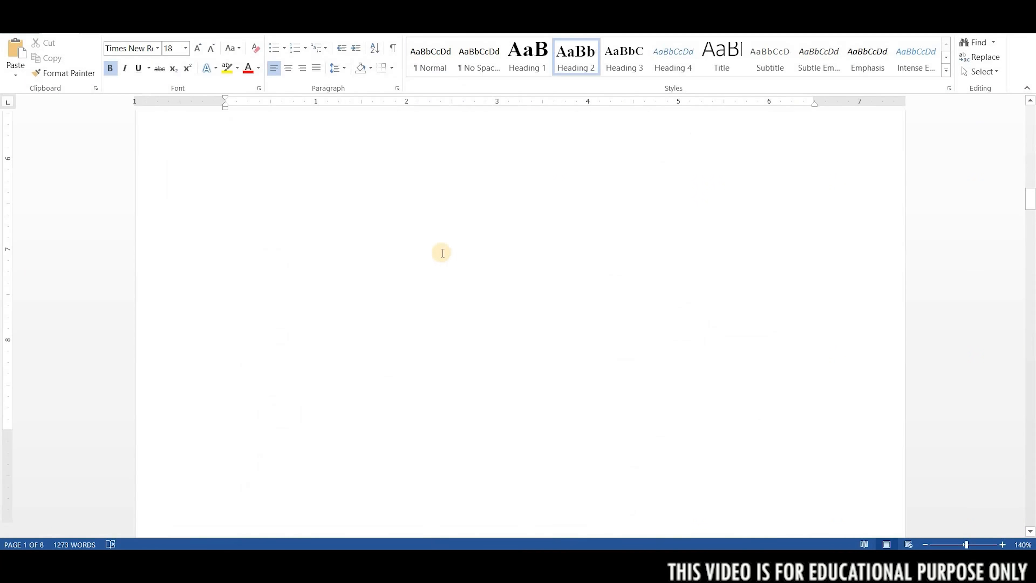
Select the guide's main title and review the opening pages, including the blank first page and the table of contents.
{"action": "scroll", "coordinate": [416, 268], "scroll_direction": "down", "scroll_amount": 5}
{"action": "left_click_drag", "start_coordinate": [252, 241], "coordinate": [460, 269]}
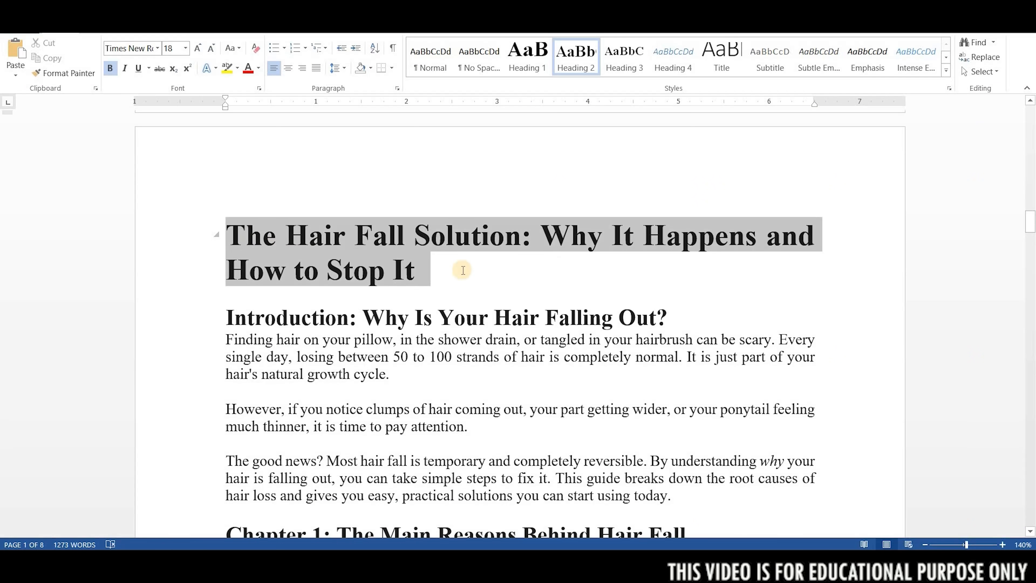
{"action": "scroll", "coordinate": [460, 270], "scroll_direction": "up", "scroll_amount": 15}
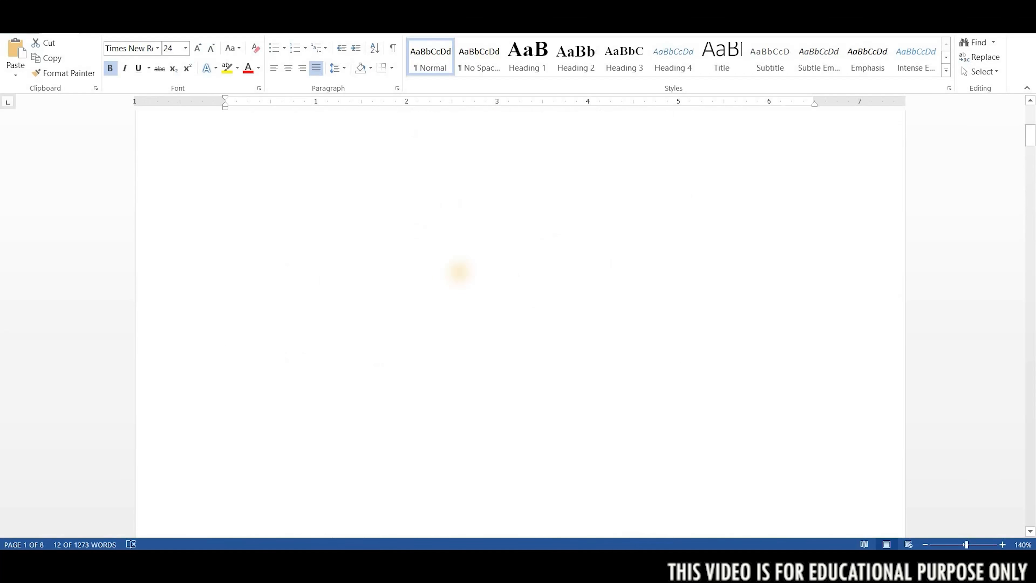
{"action": "scroll", "coordinate": [447, 296], "scroll_direction": "down", "scroll_amount": 2}
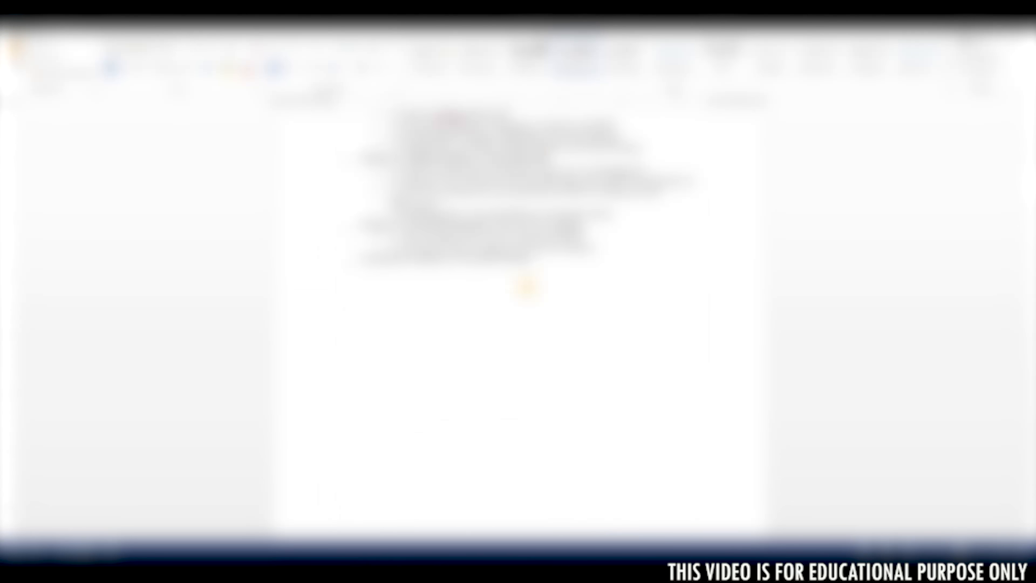
{"action": "scroll", "coordinate": [541, 250], "scroll_direction": "up", "scroll_amount": 3}
{"action": "scroll", "coordinate": [533, 249], "scroll_direction": "down", "scroll_amount": 1}
{"action": "scroll", "coordinate": [532, 248], "scroll_direction": "up", "scroll_amount": 5}
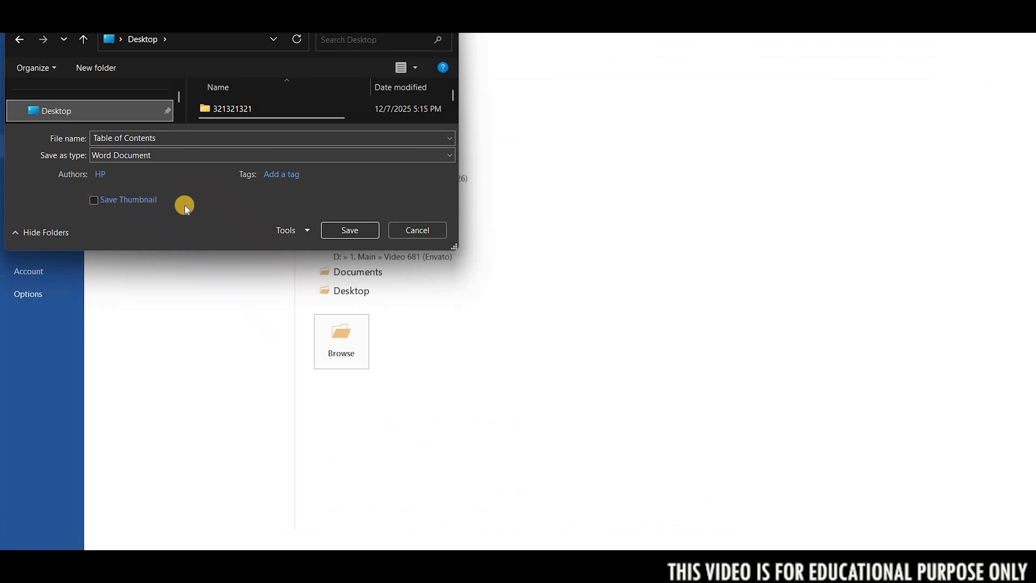
Save the document to the Desktop as a PDF named Table of Contents.
{"action": "left_click", "coordinate": [184, 155]}
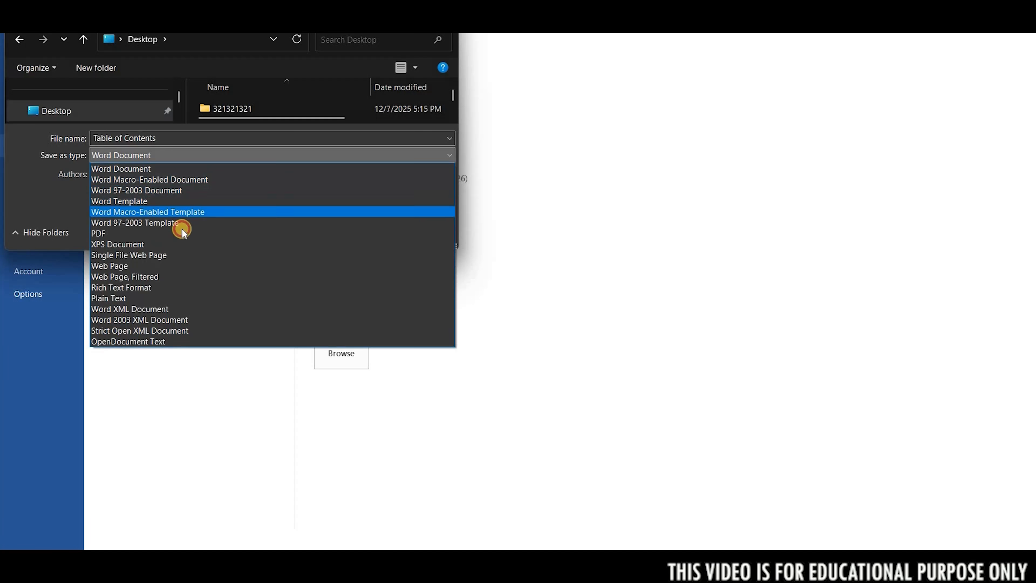
{"action": "left_click", "coordinate": [342, 233]}
{"action": "left_click", "coordinate": [344, 262]}
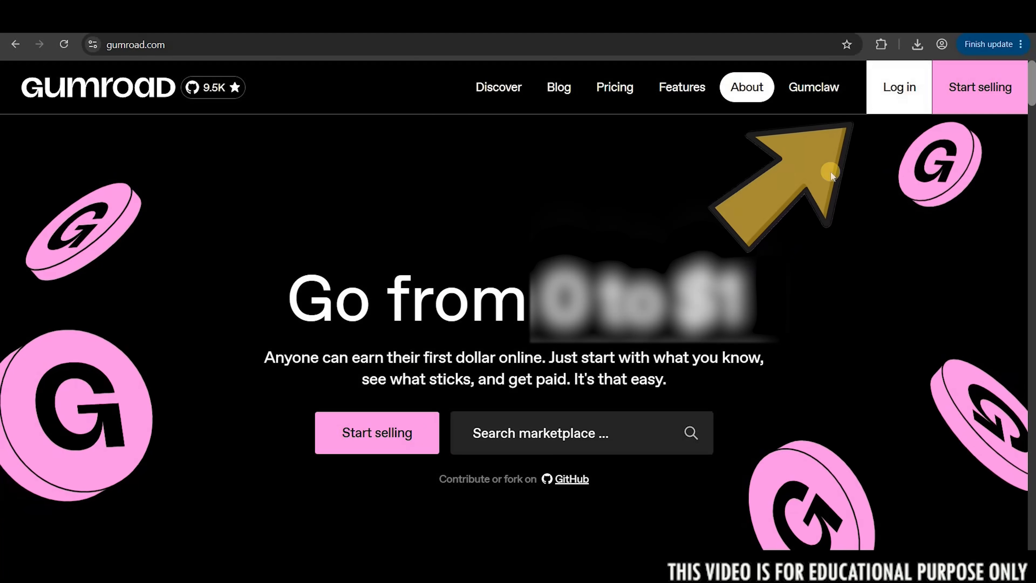
Switch to Gumroad in the browser, open the account sign-up form and sign up with Google.
{"action": "left_click", "coordinate": [878, 112]}
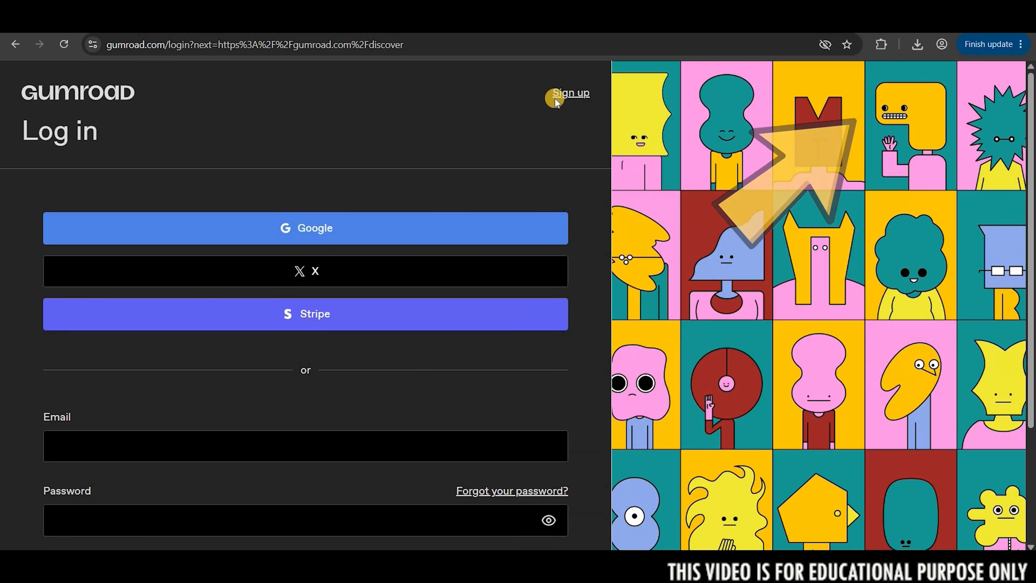
{"action": "left_click", "coordinate": [575, 94]}
{"action": "scroll", "coordinate": [205, 240], "scroll_direction": "down", "scroll_amount": 3}
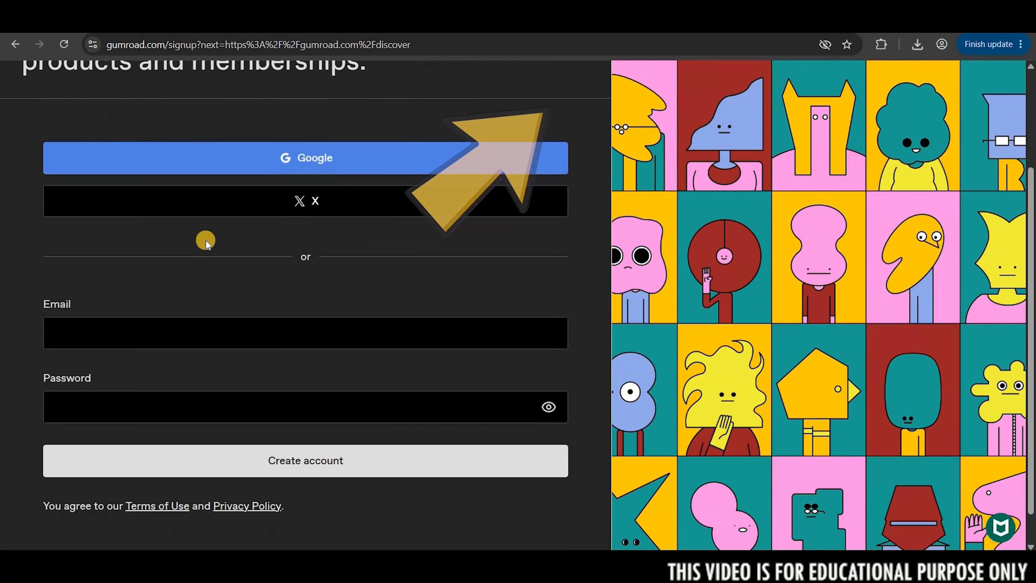
{"action": "scroll", "coordinate": [282, 249], "scroll_direction": "up", "scroll_amount": 3}
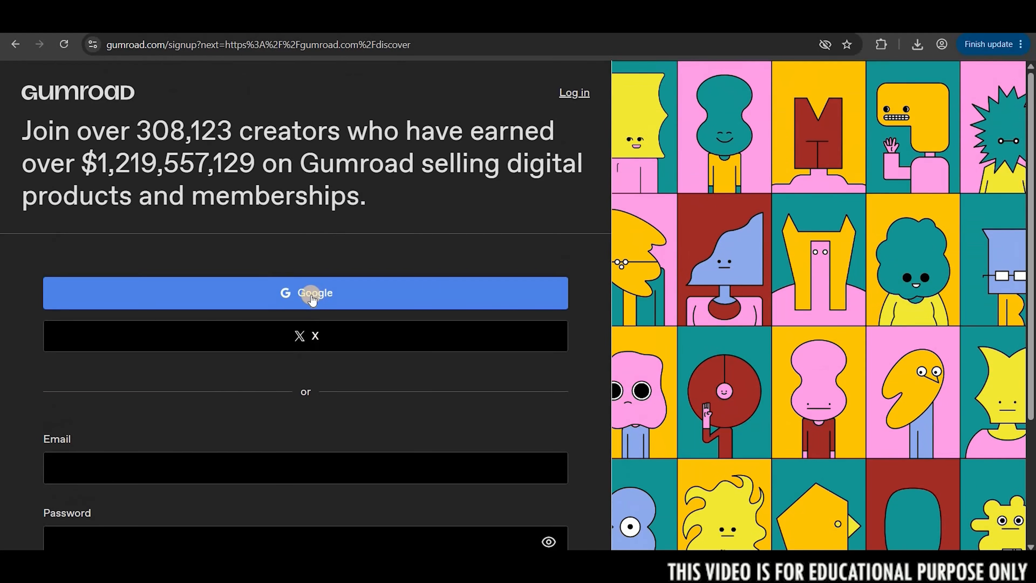
{"action": "left_click", "coordinate": [311, 295]}
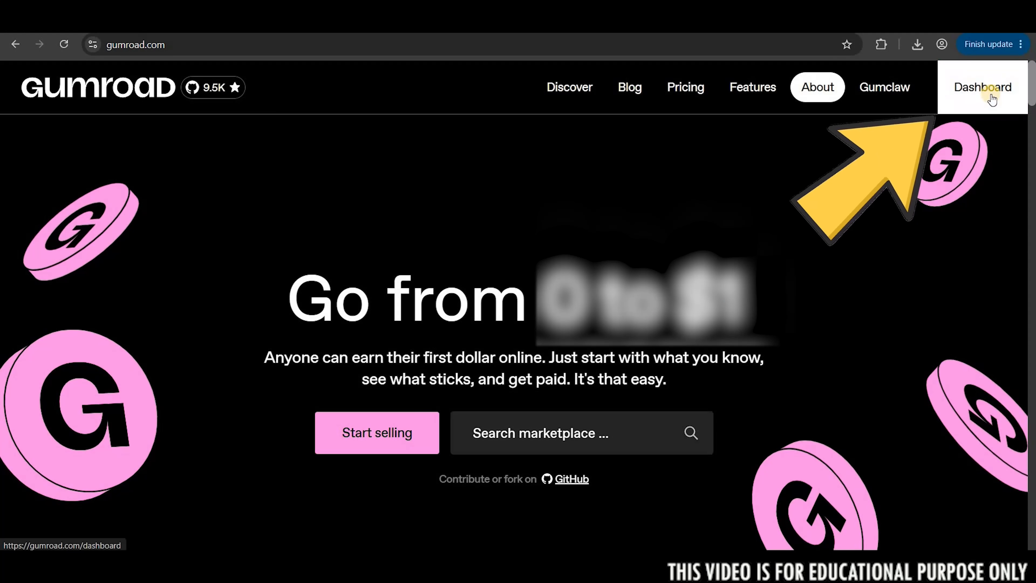
Open the payout method settings from the Gumroad dashboard and set the payout schedule to Monthly.
{"action": "left_click", "coordinate": [991, 95]}
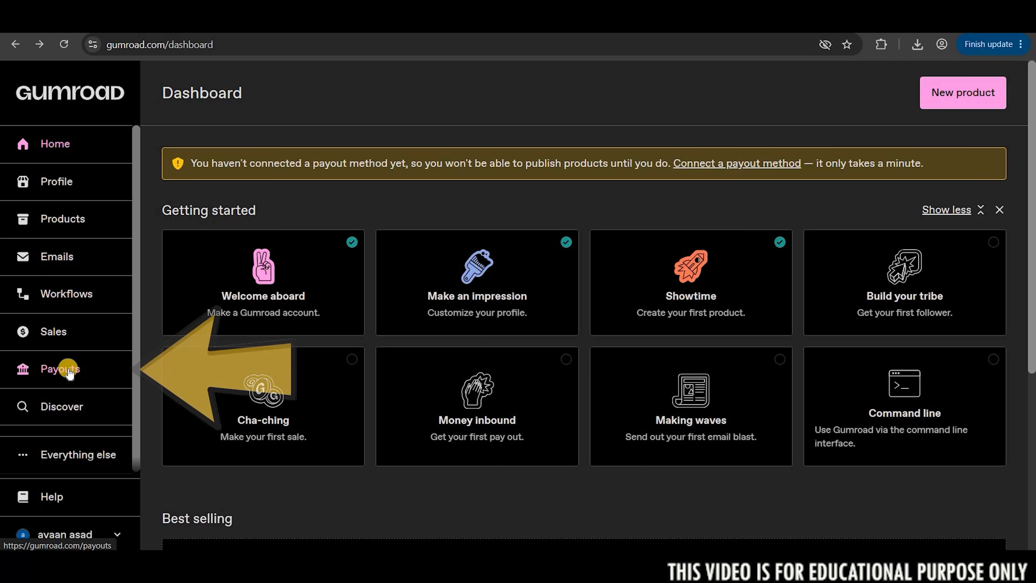
{"action": "left_click", "coordinate": [718, 166]}
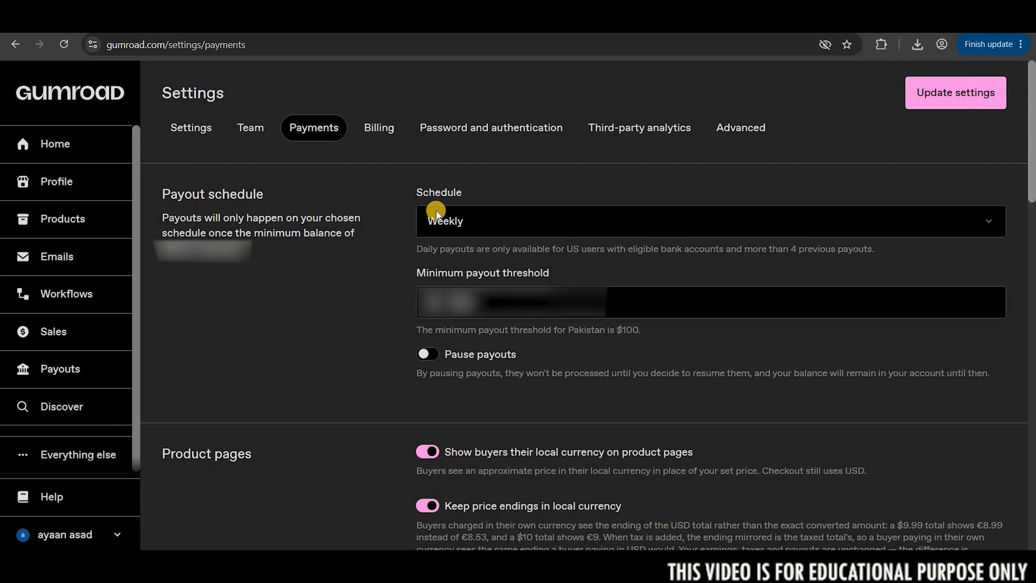
{"action": "left_click", "coordinate": [513, 230]}
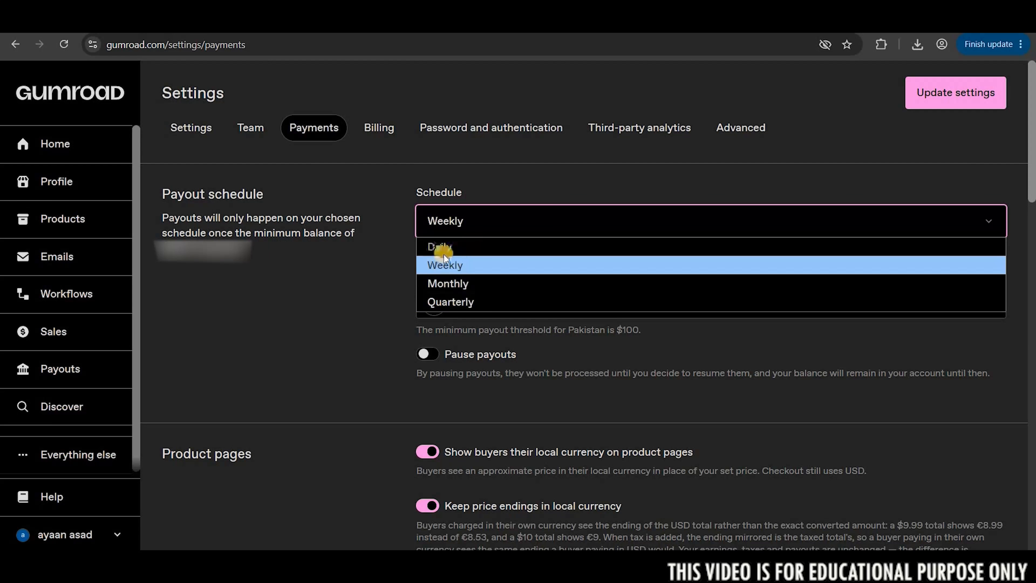
{"action": "left_click", "coordinate": [456, 284]}
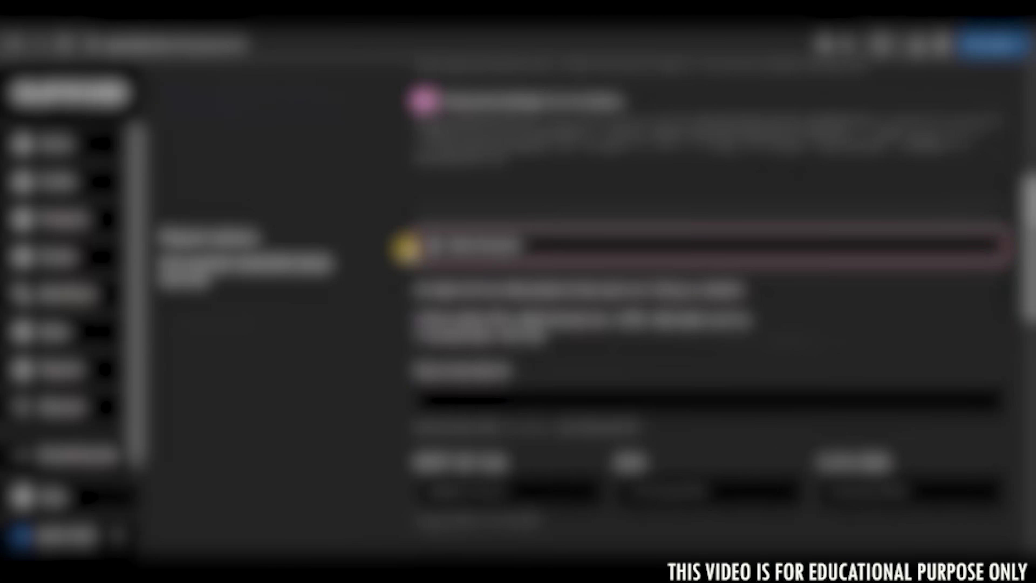
Go through the bank account form's payee name, SWIFT / BIC code, IBAN and IBAN confirmation fields.
{"action": "scroll", "coordinate": [463, 267], "scroll_direction": "down", "scroll_amount": 5}
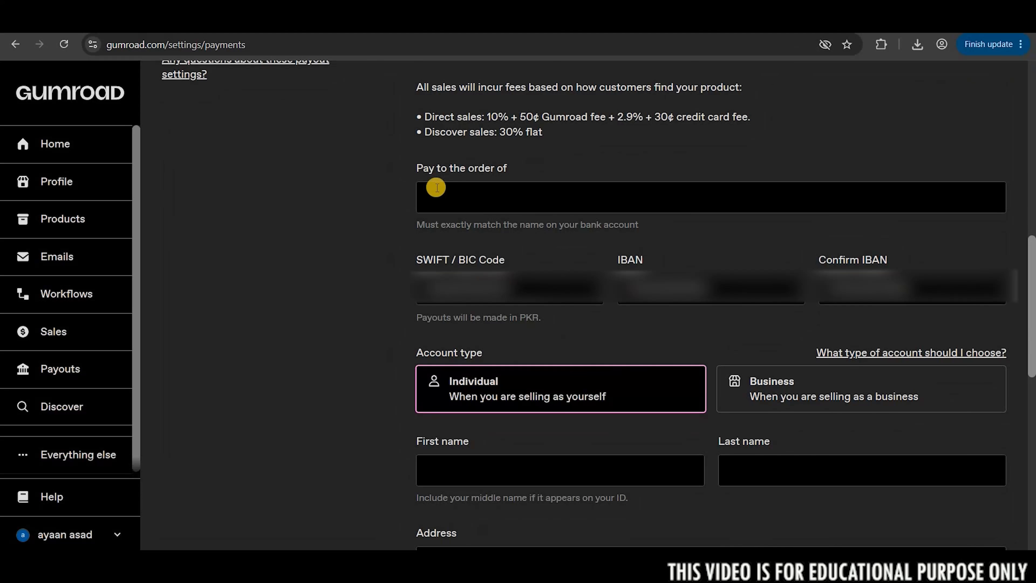
{"action": "left_click", "coordinate": [470, 195]}
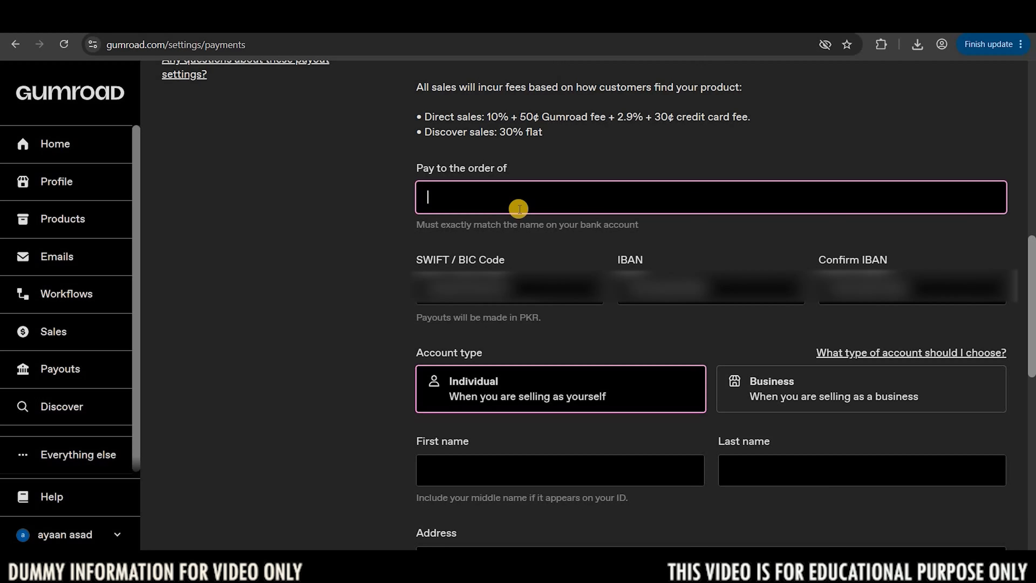
{"action": "scroll", "coordinate": [519, 209], "scroll_direction": "down", "scroll_amount": 1}
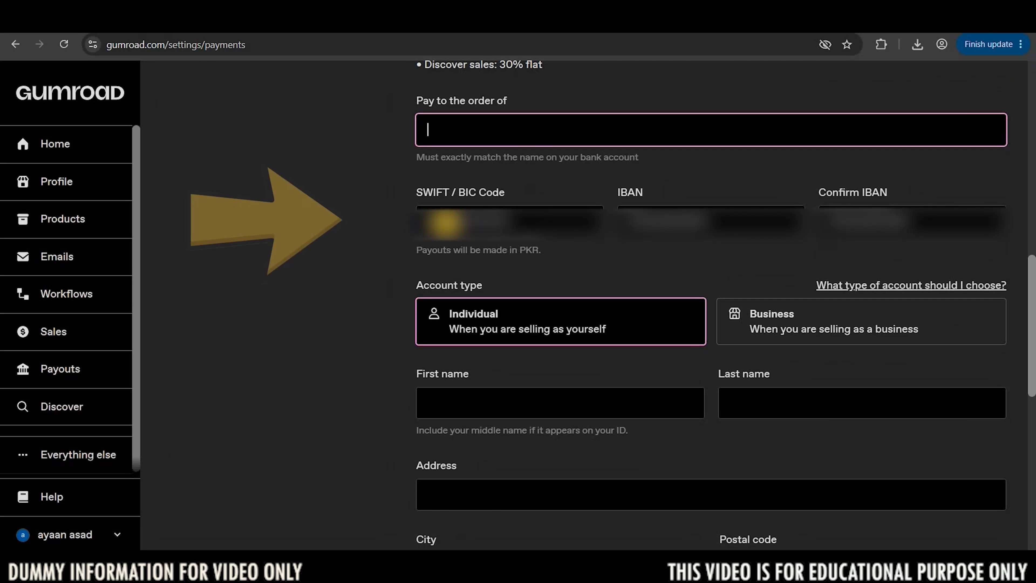
{"action": "left_click", "coordinate": [487, 231]}
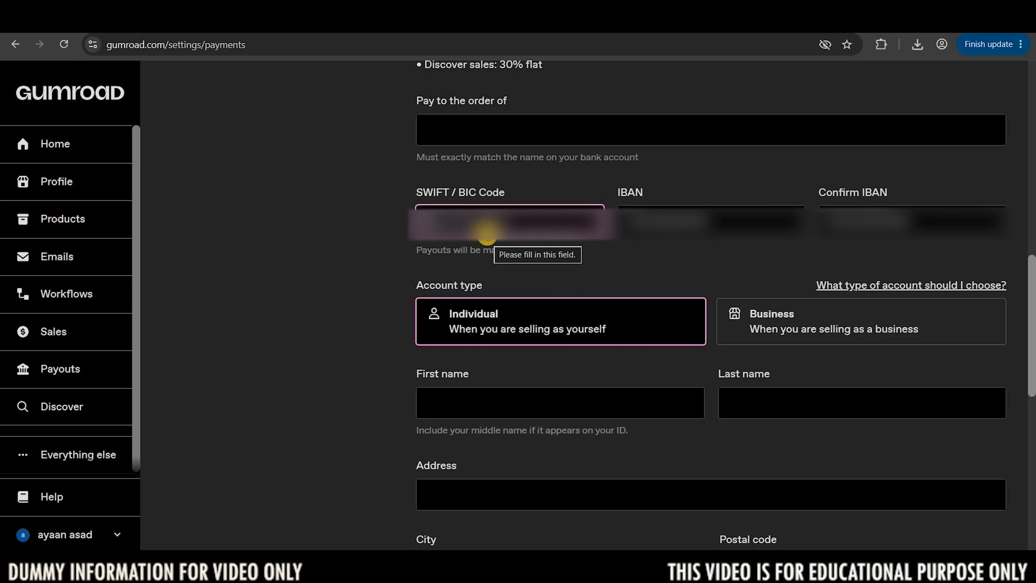
{"action": "left_click", "coordinate": [664, 221]}
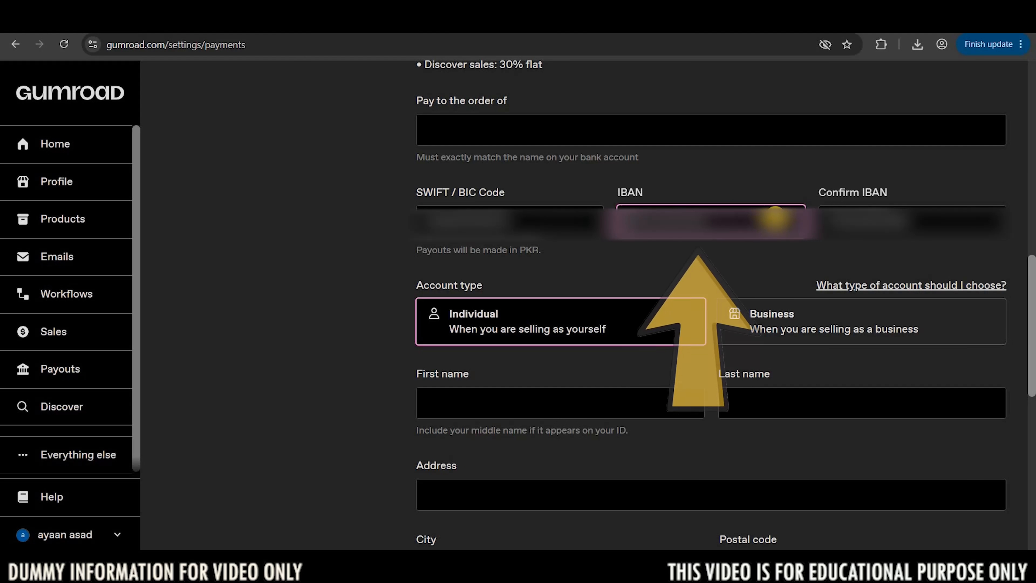
{"action": "left_click", "coordinate": [884, 220]}
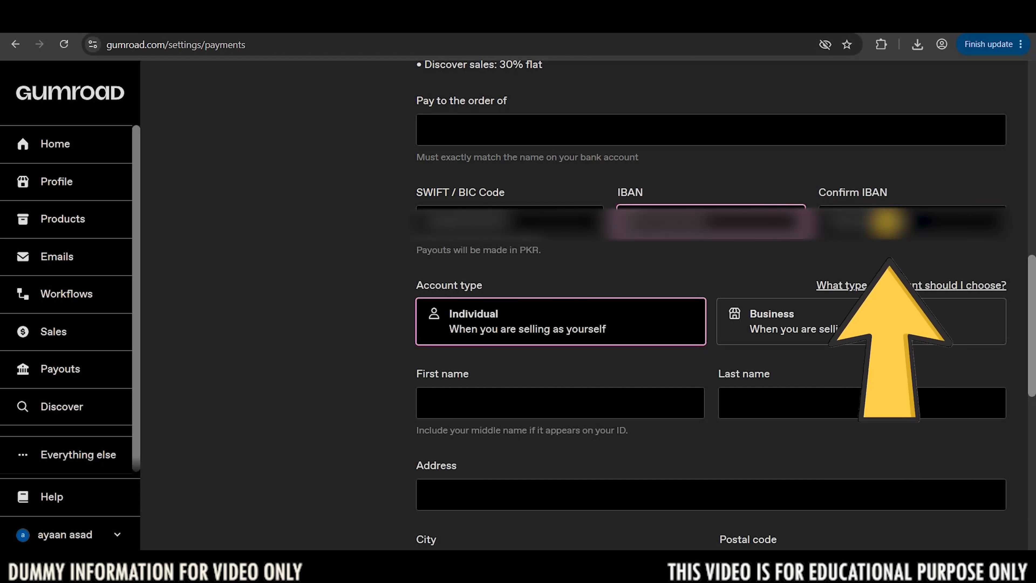
Try the Business account type and set the account type back to Individual.
{"action": "left_click", "coordinate": [534, 329]}
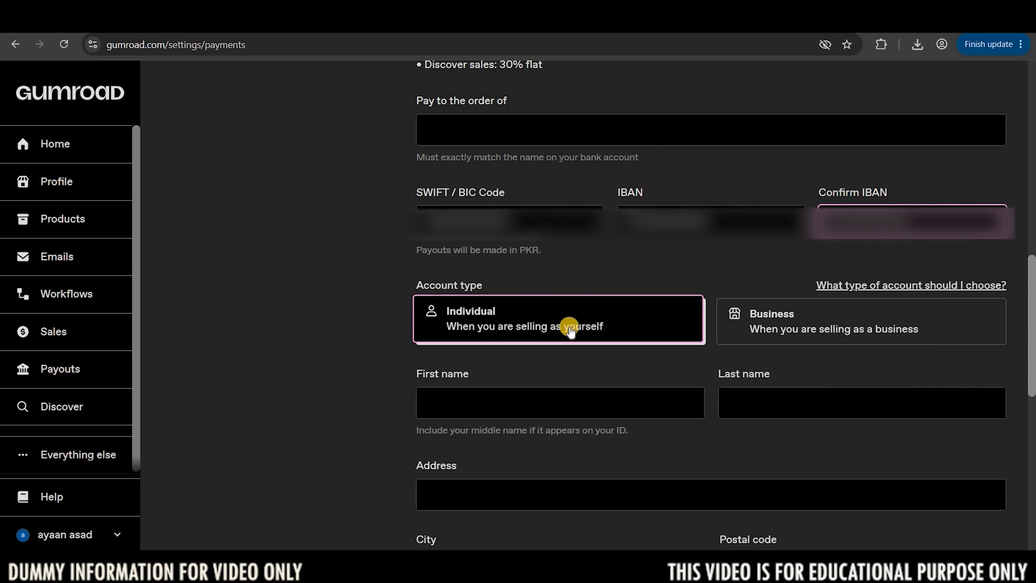
{"action": "left_click", "coordinate": [763, 331]}
{"action": "left_click", "coordinate": [606, 329]}
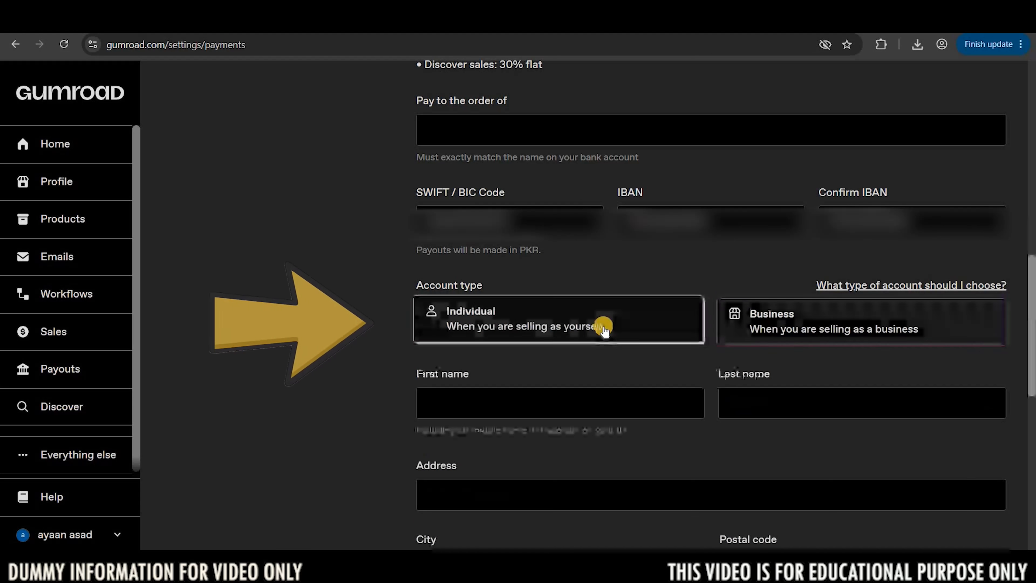
Go through the personal details fields from the first name onward and submit the updated payment settings.
{"action": "scroll", "coordinate": [606, 329], "scroll_direction": "down", "scroll_amount": 5}
{"action": "left_click", "coordinate": [500, 206]}
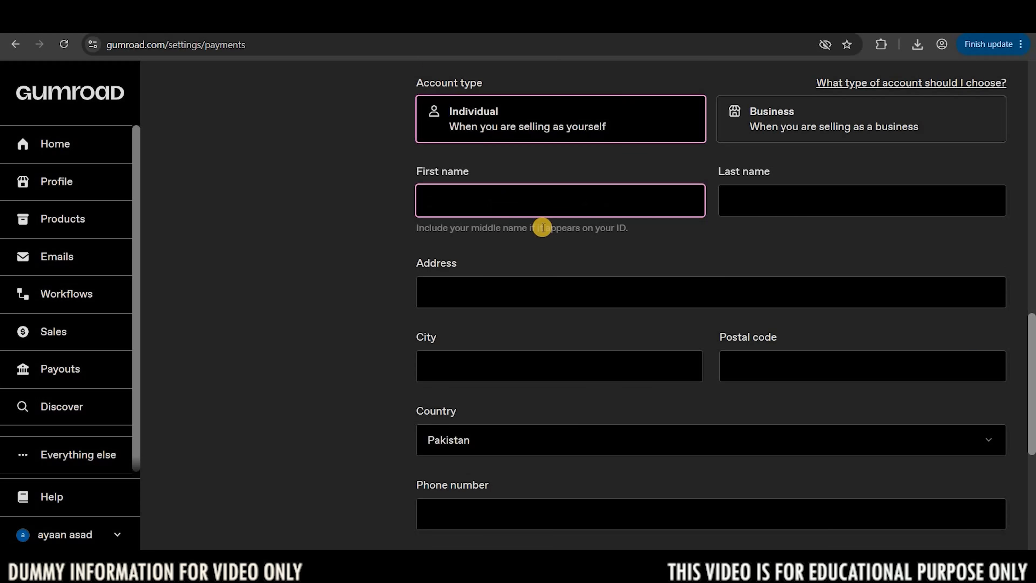
{"action": "scroll", "coordinate": [594, 376], "scroll_direction": "down", "scroll_amount": 7}
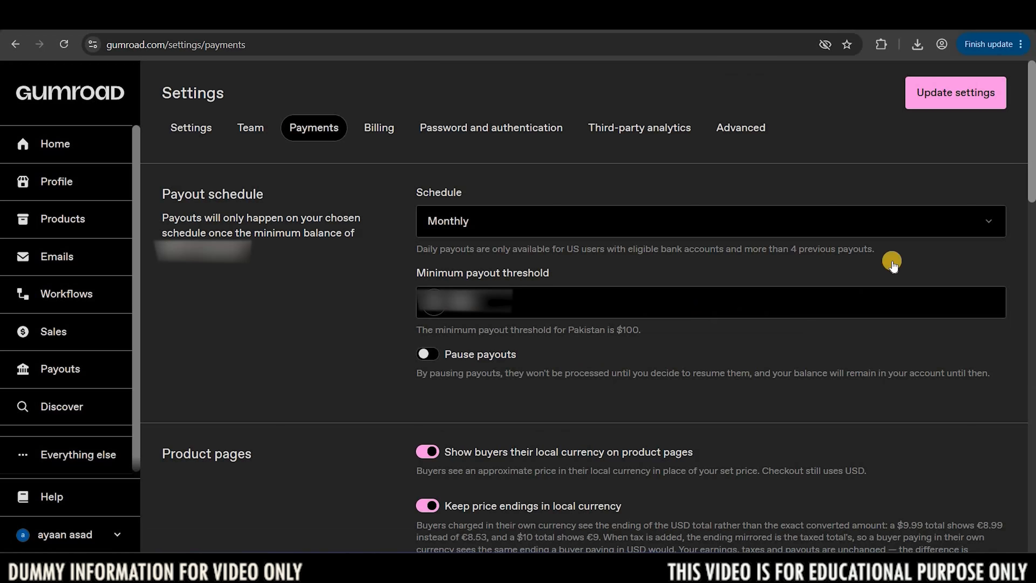
{"action": "left_click", "coordinate": [962, 105]}
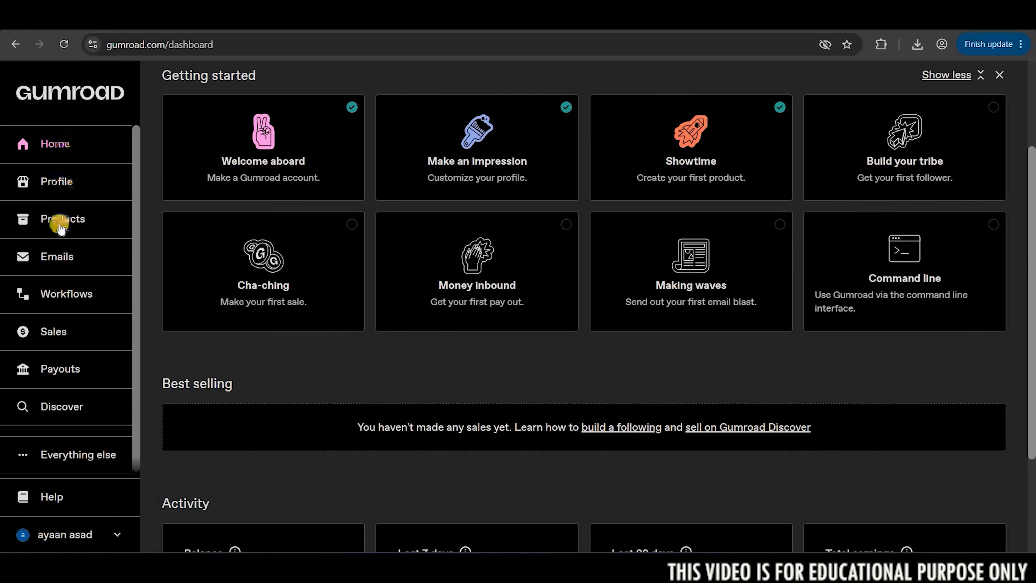
Start a new Gumroad product and name it with the Word document's title, "The Hair Fall Solution: Why It Happens and How to Stop It".
{"action": "left_click", "coordinate": [64, 221]}
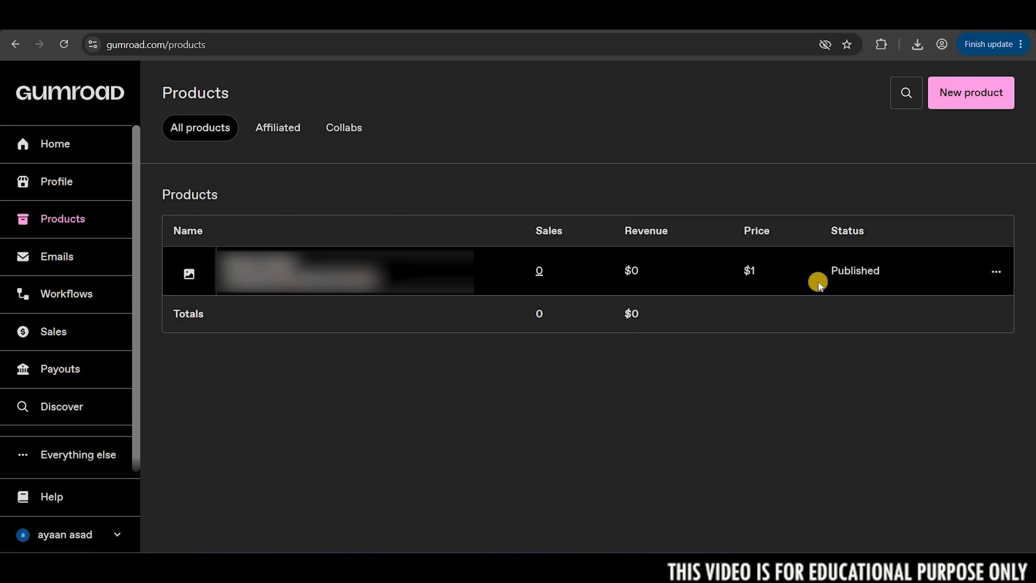
{"action": "left_click", "coordinate": [979, 102]}
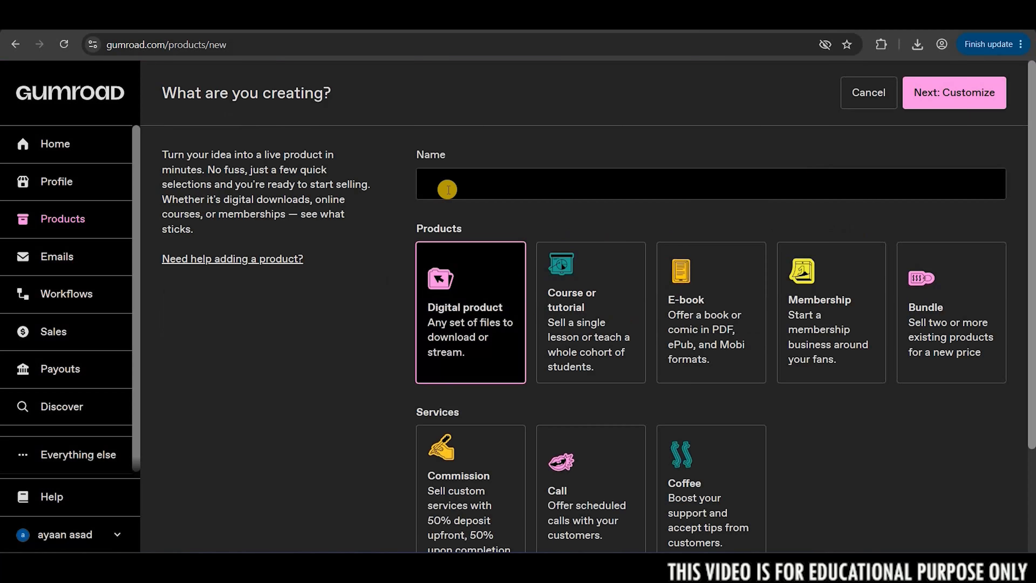
{"action": "left_click", "coordinate": [627, 187]}
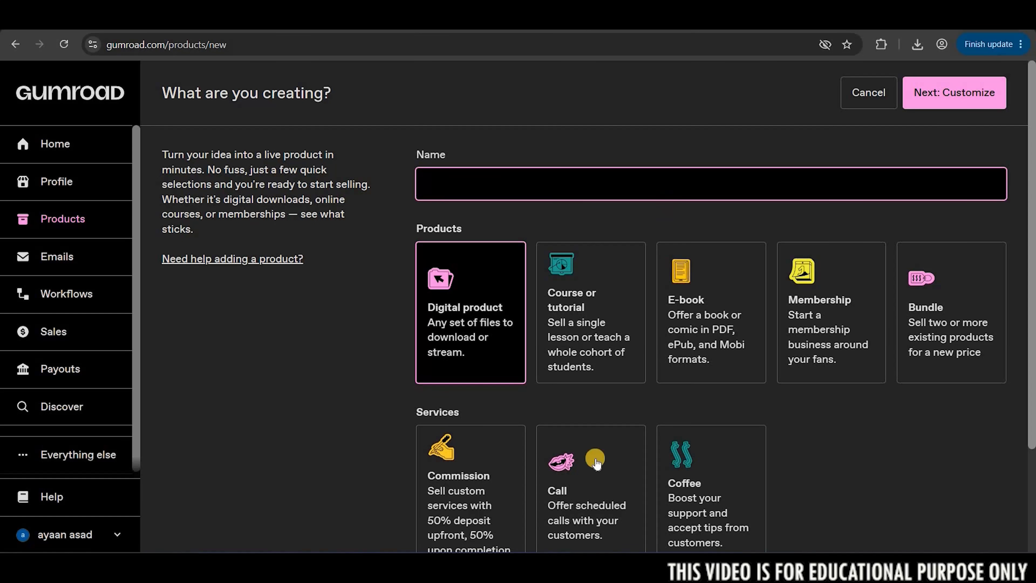
{"action": "left_click_drag", "start_coordinate": [453, 259], "coordinate": [341, 242]}
{"action": "key", "text": "ctrl+c"}
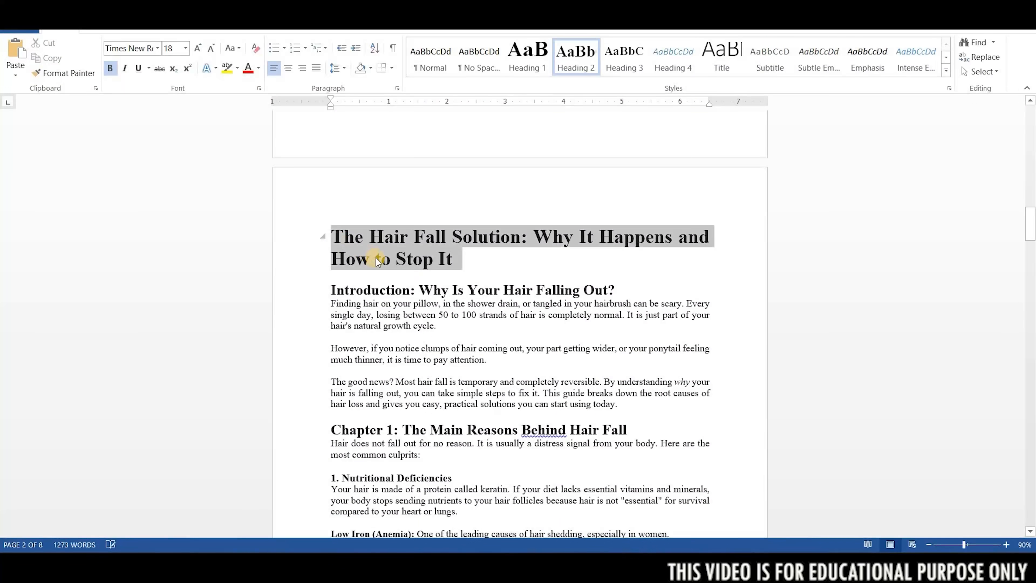
{"action": "right_click", "coordinate": [377, 261]}
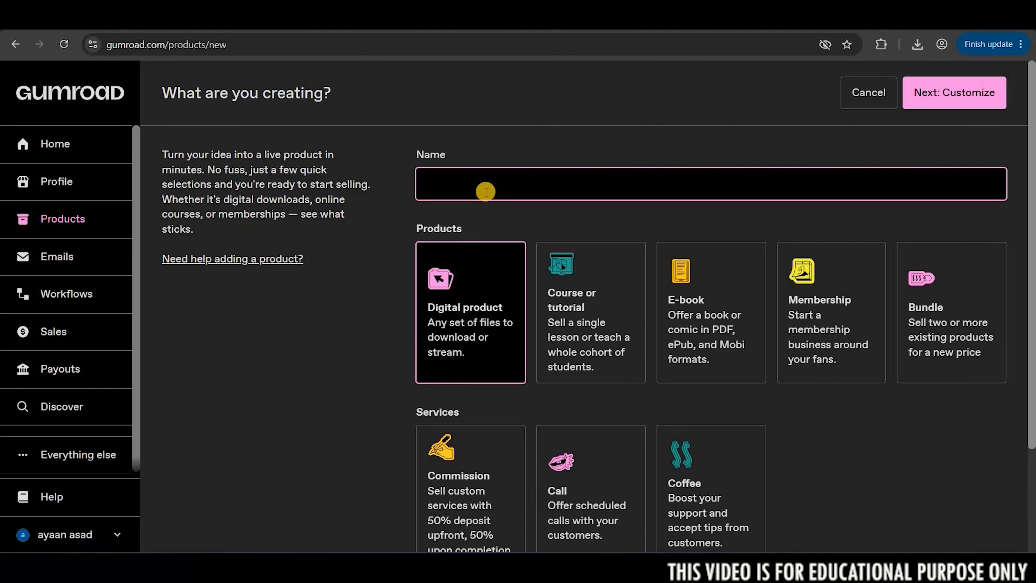
{"action": "key", "text": "ctrl+v"}
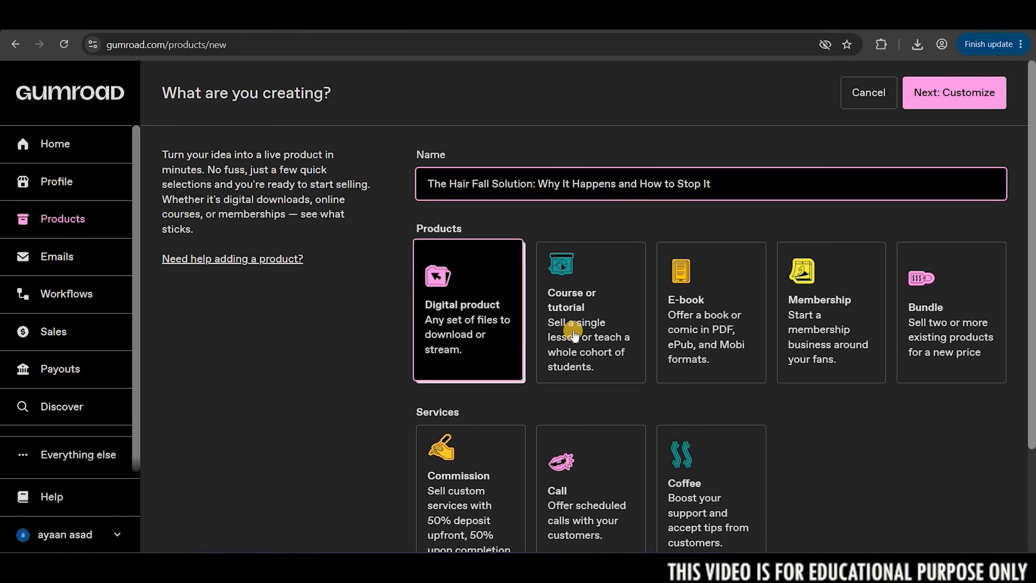
Choose E-book as the product type, set the price to $2 and continue to the product customization.
{"action": "left_click", "coordinate": [710, 319]}
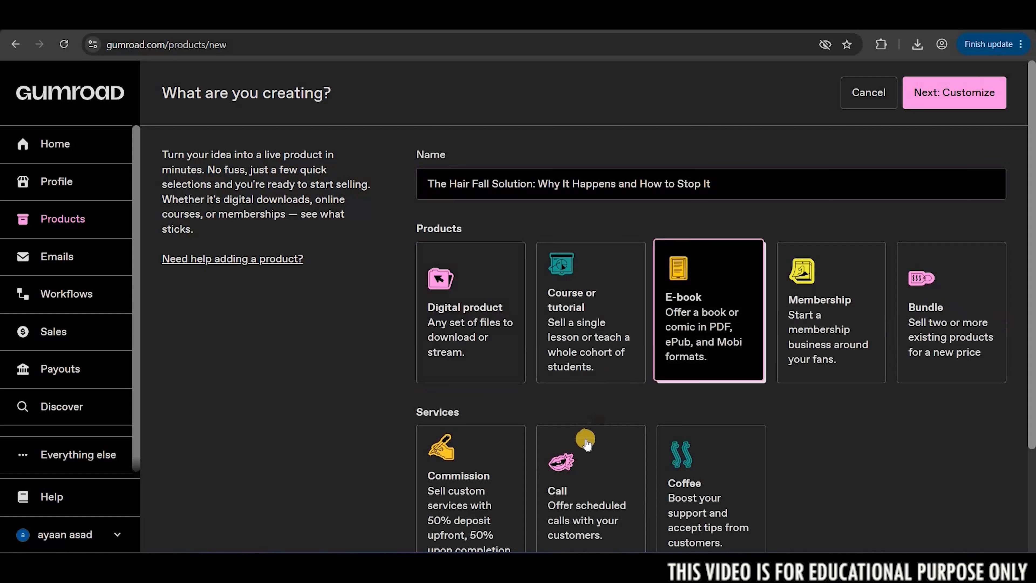
{"action": "scroll", "coordinate": [678, 426], "scroll_direction": "down", "scroll_amount": 3}
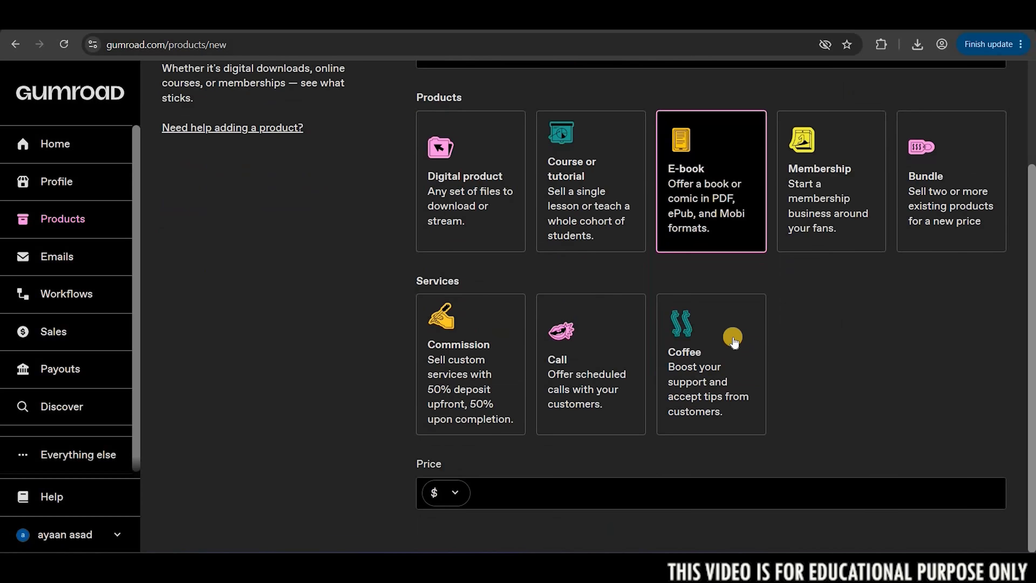
{"action": "scroll", "coordinate": [730, 343], "scroll_direction": "up", "scroll_amount": 3}
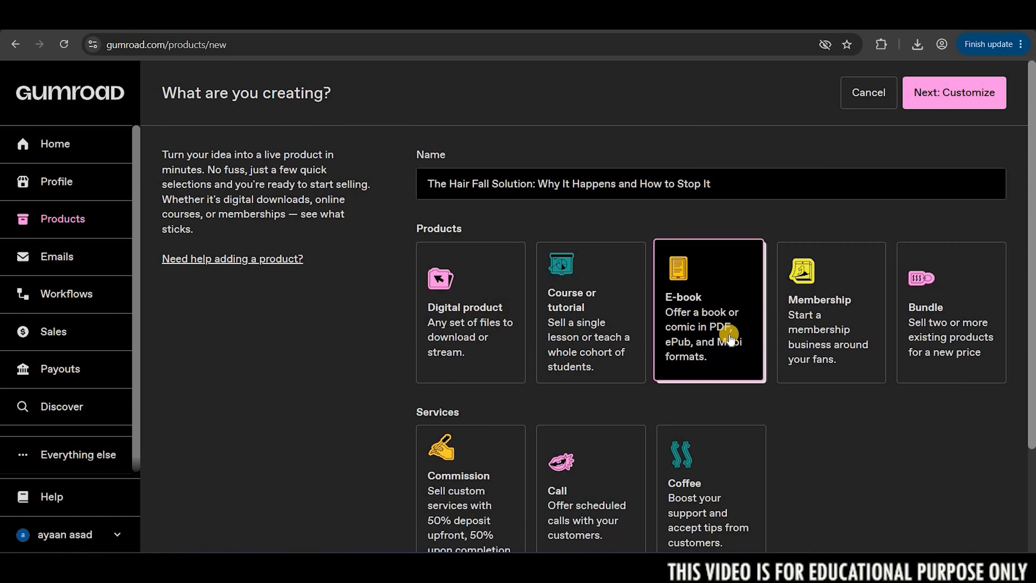
{"action": "scroll", "coordinate": [463, 323], "scroll_direction": "down", "scroll_amount": 3}
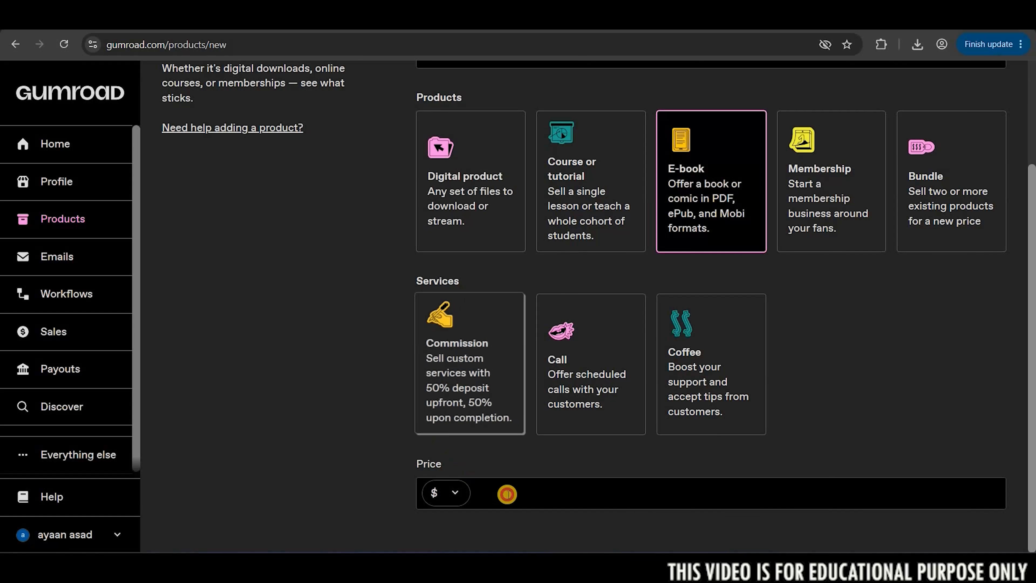
{"action": "left_click", "coordinate": [508, 493]}
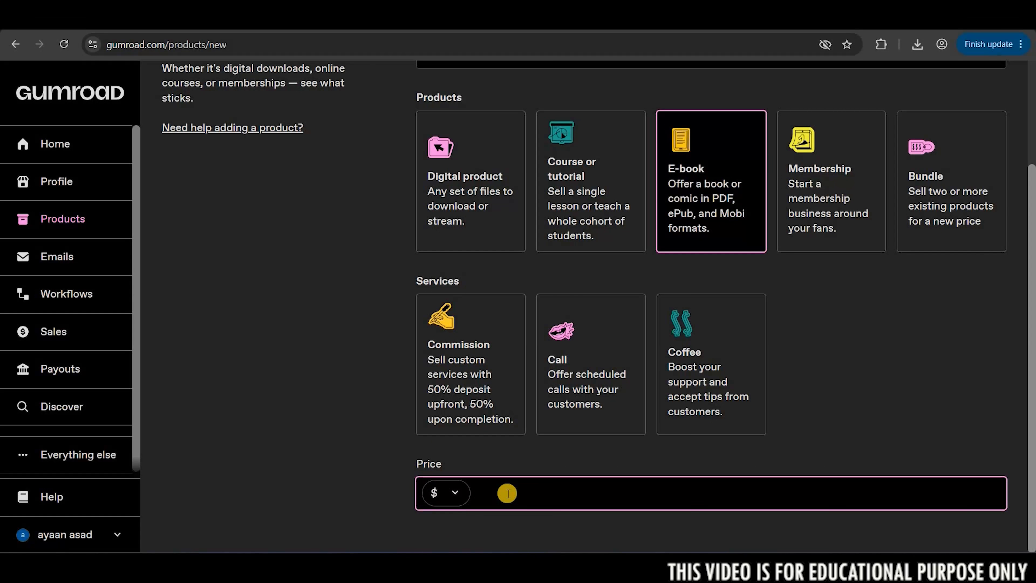
{"action": "scroll", "coordinate": [508, 493], "scroll_direction": "up", "scroll_amount": 3}
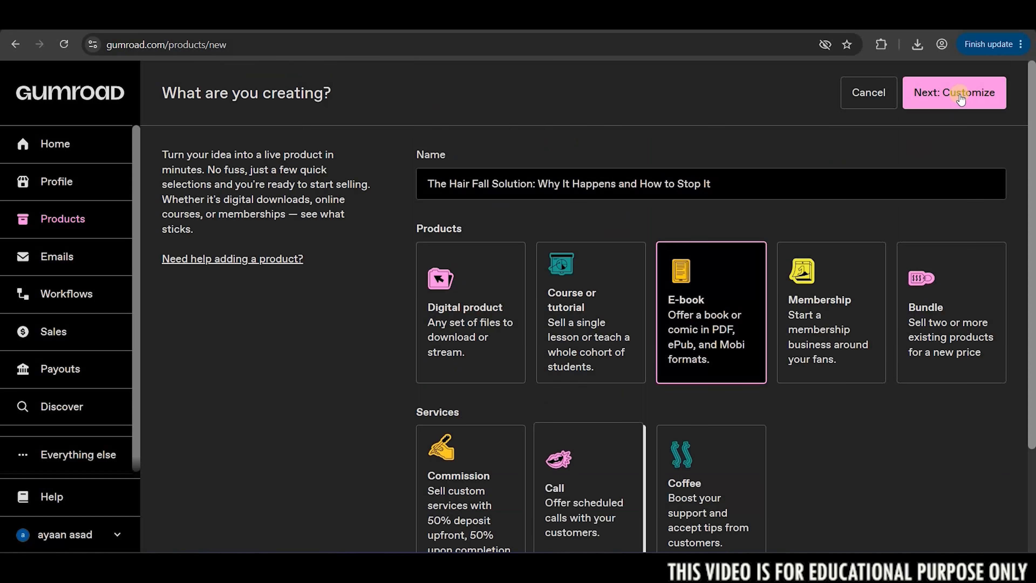
{"action": "left_click", "coordinate": [967, 91]}
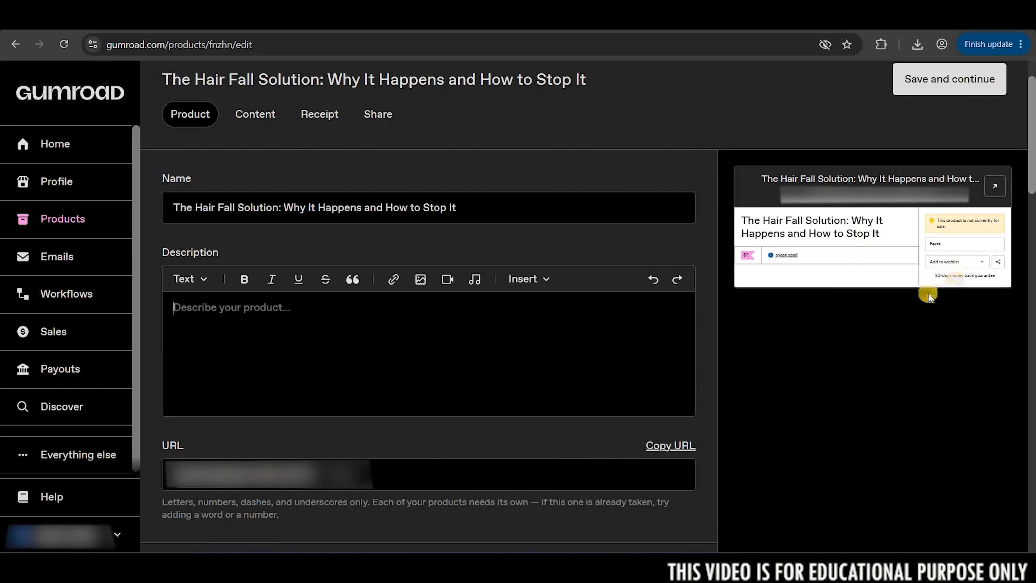
Get a short Gumroad sales description from Gemini and copy it, heading through bullet list, into the product description.
{"action": "left_click", "coordinate": [258, 333]}
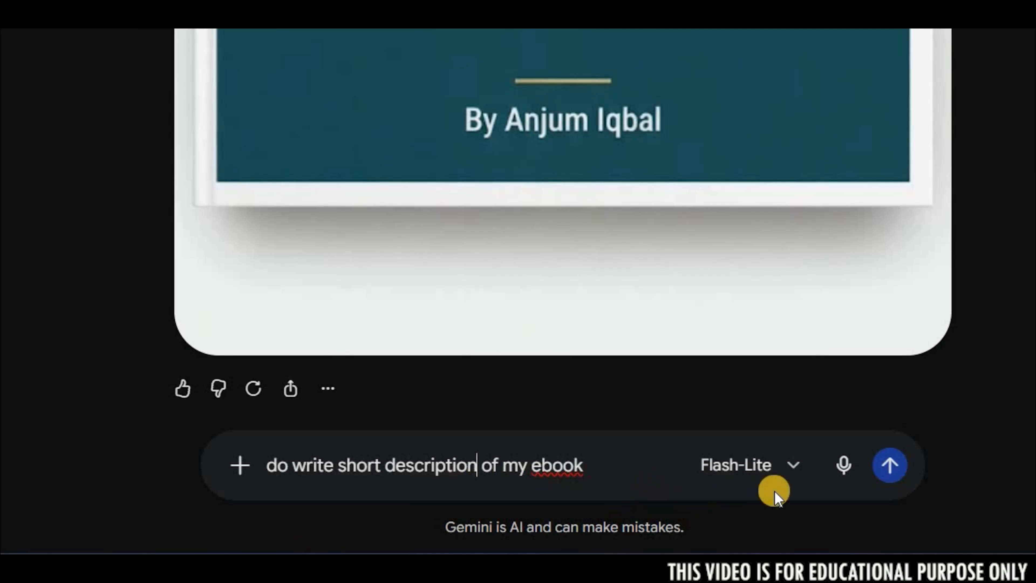
{"action": "left_click", "coordinate": [762, 501]}
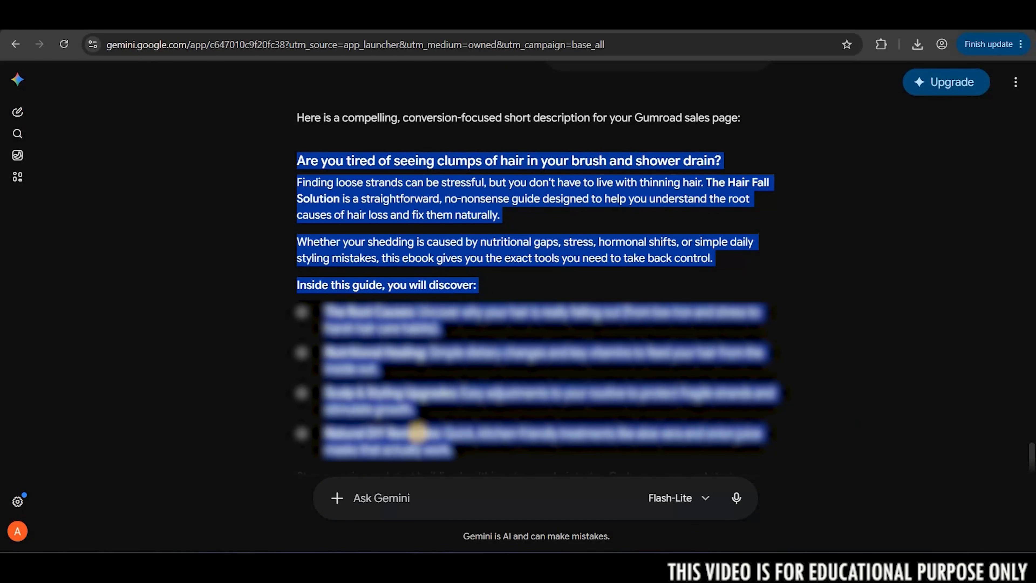
{"action": "left_click", "coordinate": [459, 454]}
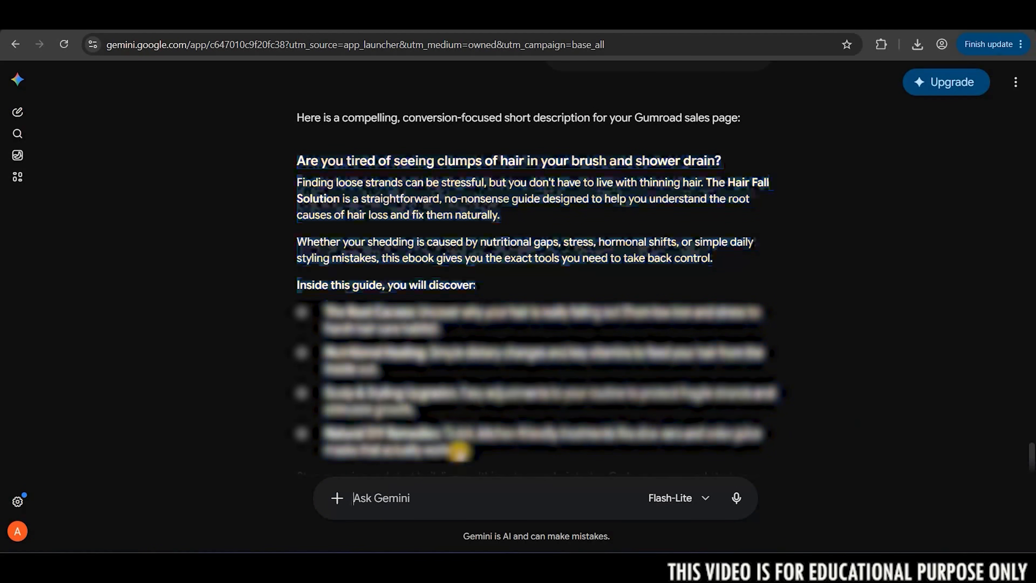
{"action": "left_click_drag", "start_coordinate": [417, 346], "coordinate": [342, 169]}
{"action": "key", "text": "ctrl+c"}
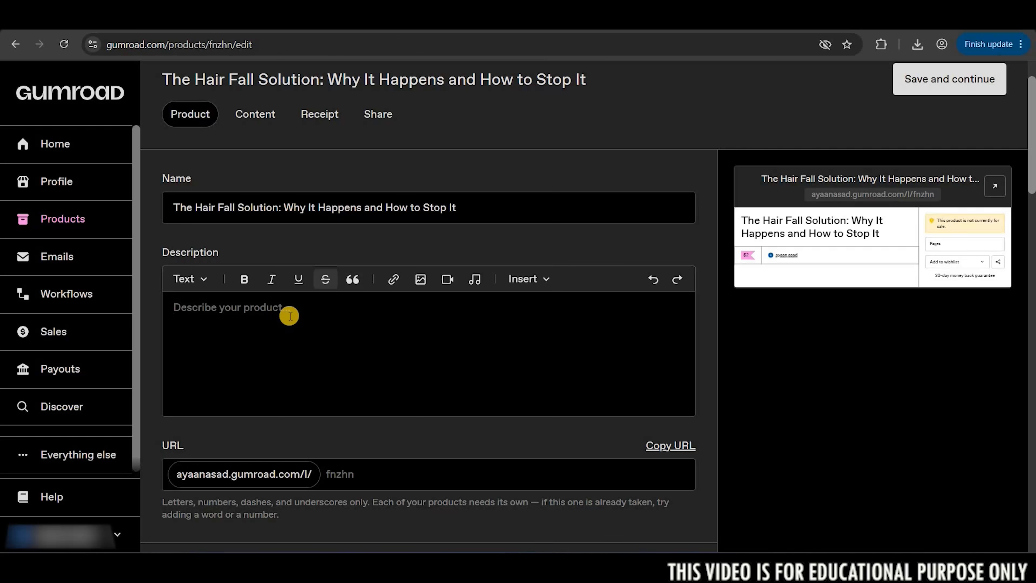
{"action": "left_click", "coordinate": [289, 316]}
{"action": "key", "text": "ctrl+v"}
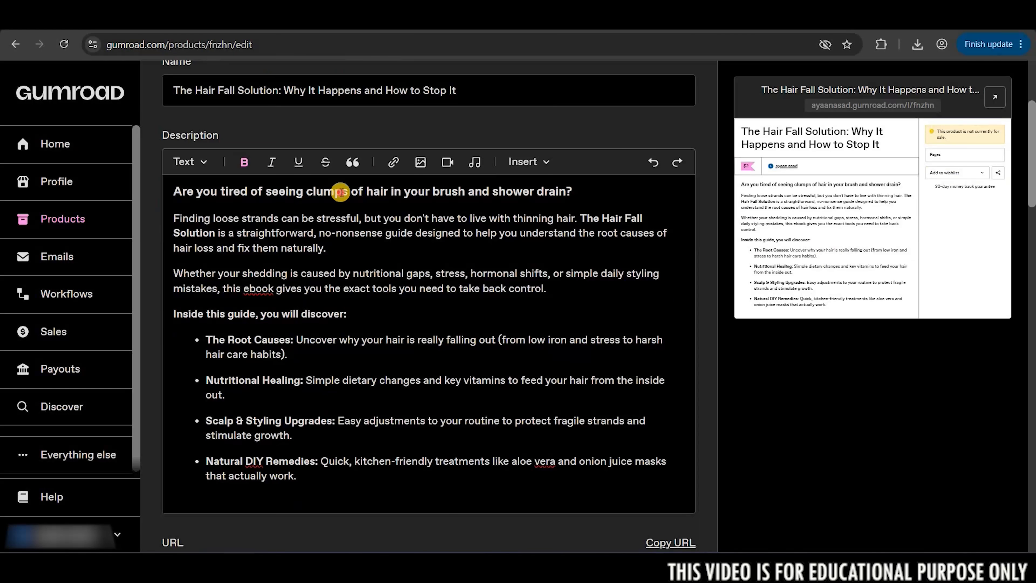
Look over the pasted description and set the product's URL ending to "ebook".
{"action": "triple_click", "coordinate": [340, 192]}
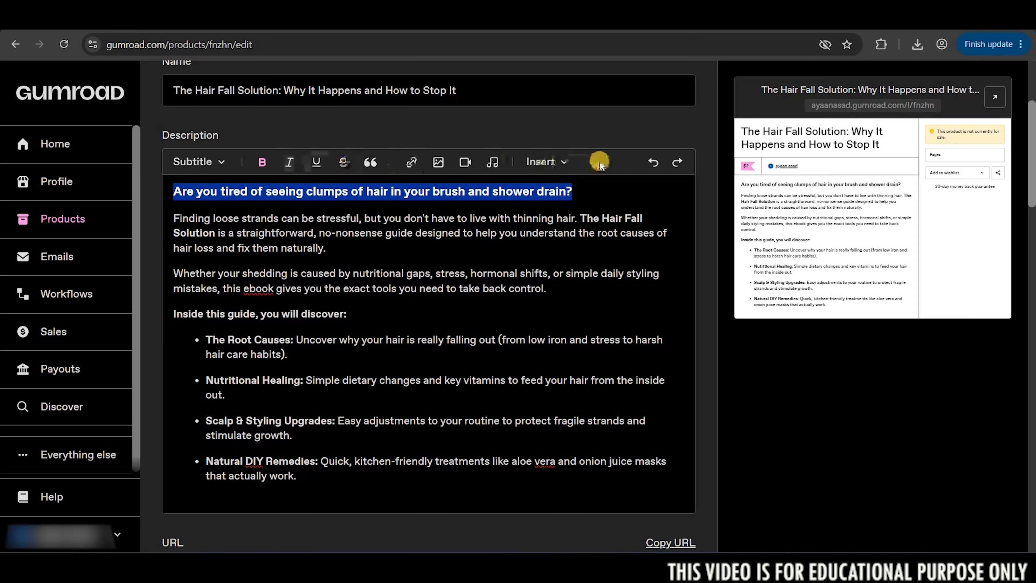
{"action": "left_click", "coordinate": [340, 387]}
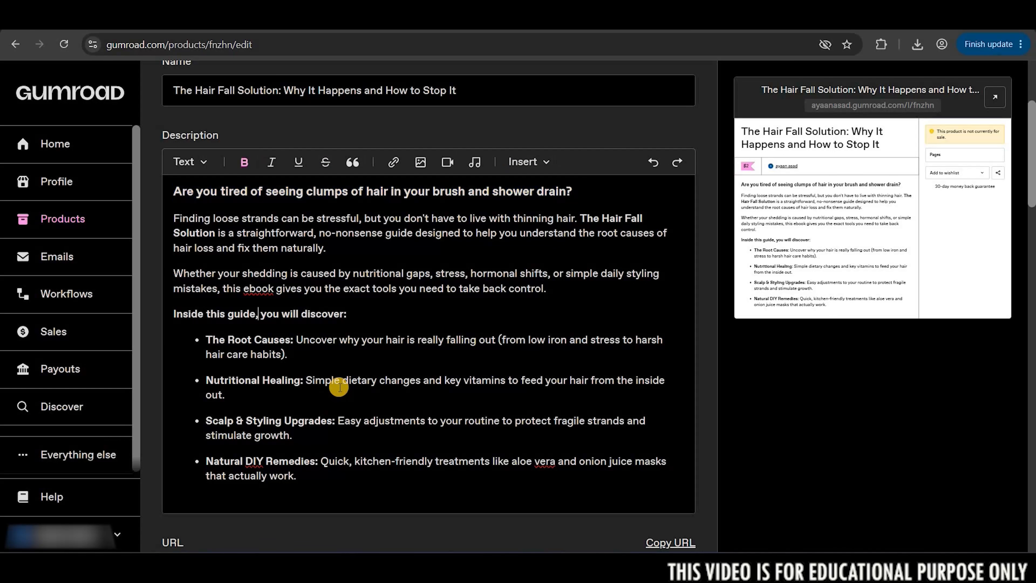
{"action": "scroll", "coordinate": [327, 367], "scroll_direction": "down", "scroll_amount": 5}
{"action": "left_click", "coordinate": [313, 302]}
{"action": "type", "text": "ebook"}
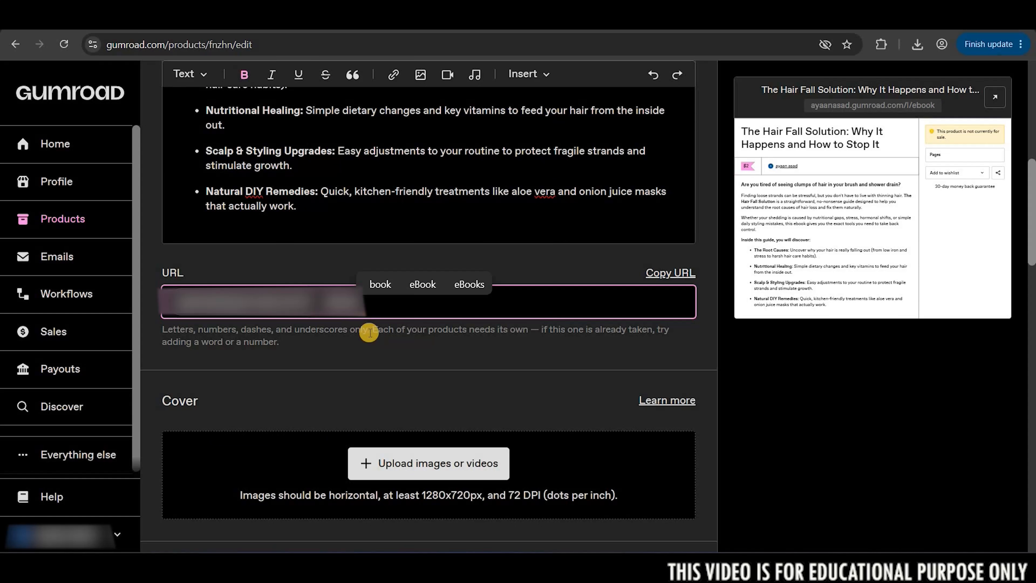
Upload the e-book cover image from the computer files as the product cover.
{"action": "scroll", "coordinate": [369, 334], "scroll_direction": "down", "scroll_amount": 3}
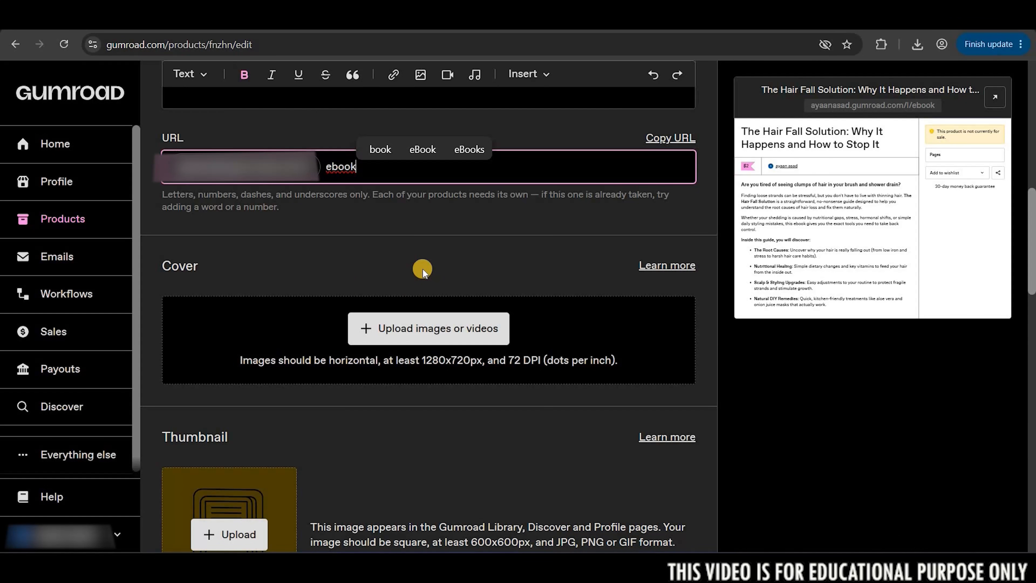
{"action": "left_click", "coordinate": [416, 328]}
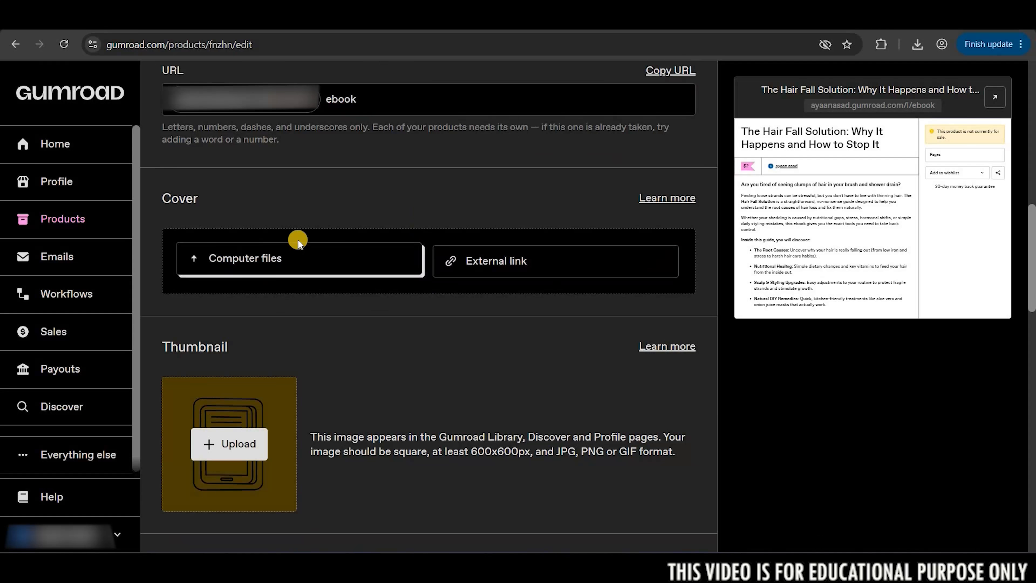
{"action": "left_click", "coordinate": [308, 236]}
{"action": "double_click", "coordinate": [308, 235]}
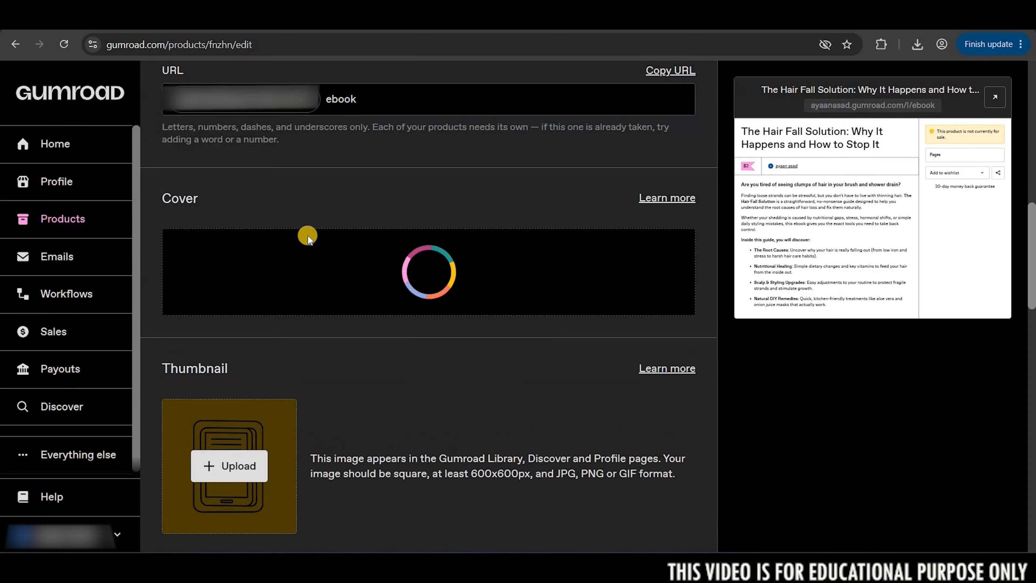
Check the required thumbnail size, have Gemini "make thumbnail image in png format 600x600px" and download the result.
{"action": "scroll", "coordinate": [220, 317], "scroll_direction": "down", "scroll_amount": 10}
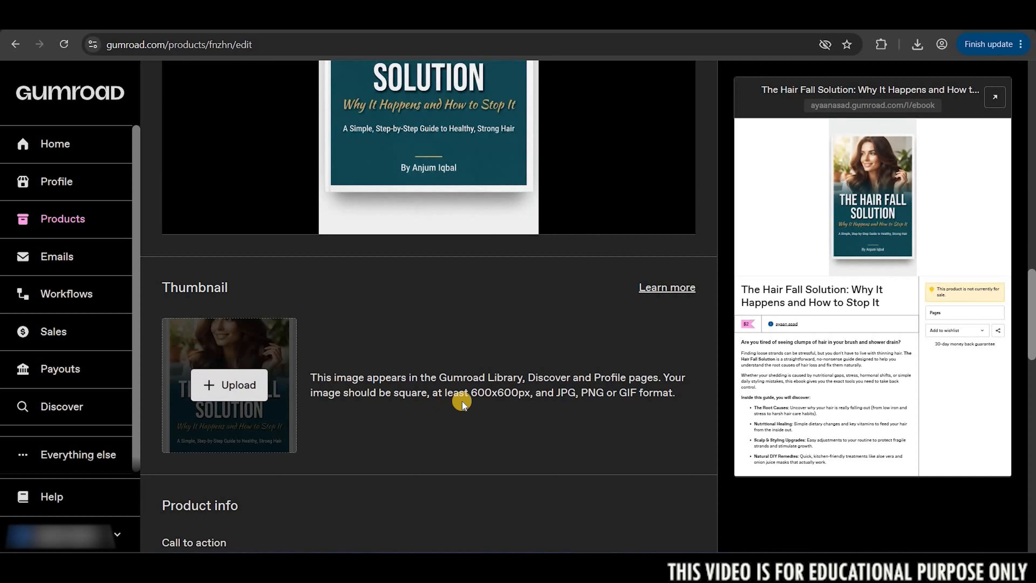
{"action": "left_click_drag", "start_coordinate": [471, 393], "coordinate": [527, 394]}
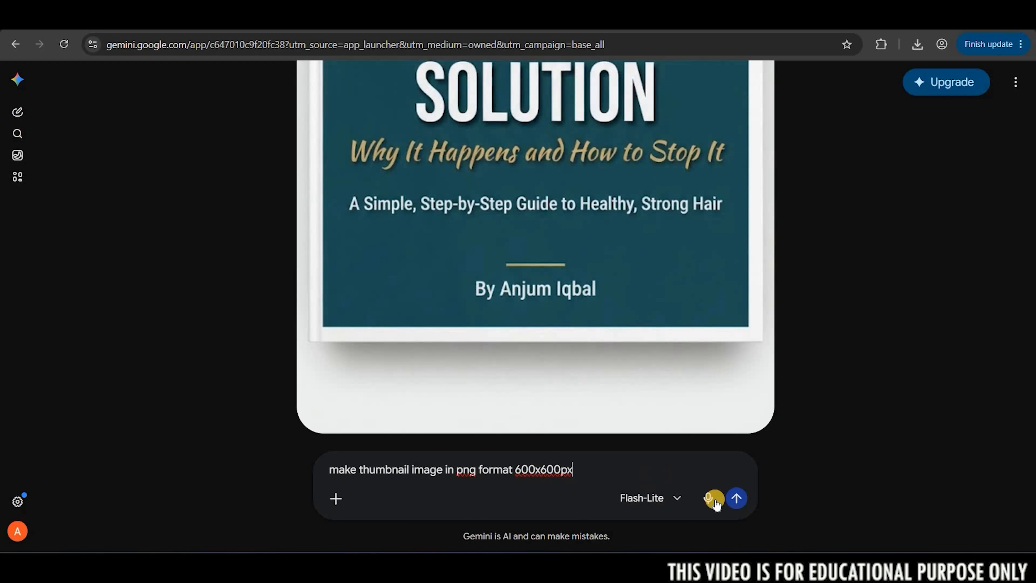
{"action": "left_click", "coordinate": [734, 505]}
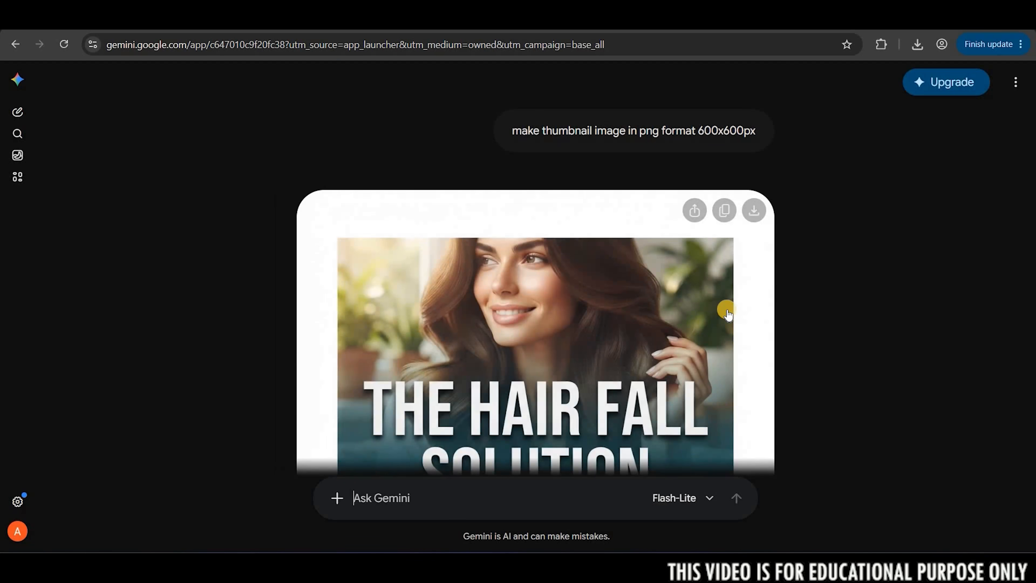
{"action": "left_click", "coordinate": [753, 109]}
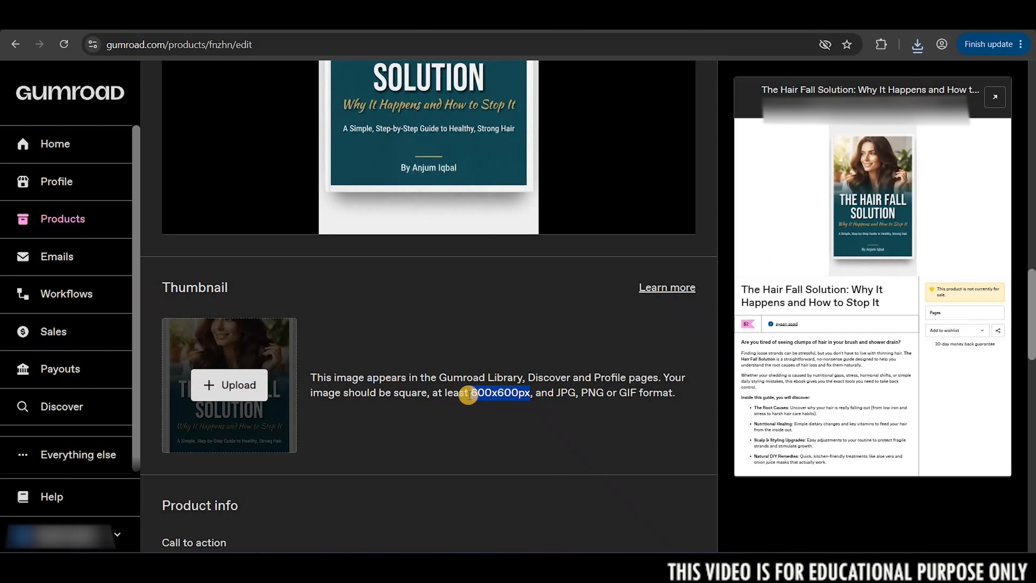
Upload the downloaded square image as the Gumroad product's thumbnail.
{"action": "left_click", "coordinate": [513, 395]}
{"action": "double_click", "coordinate": [514, 395]}
{"action": "left_click", "coordinate": [232, 385]}
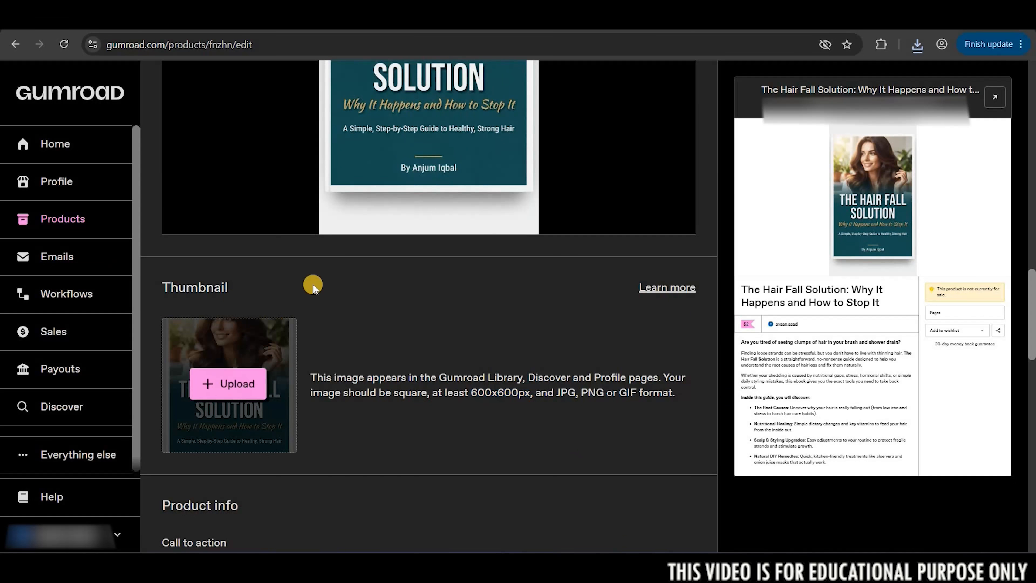
{"action": "double_click", "coordinate": [325, 259]}
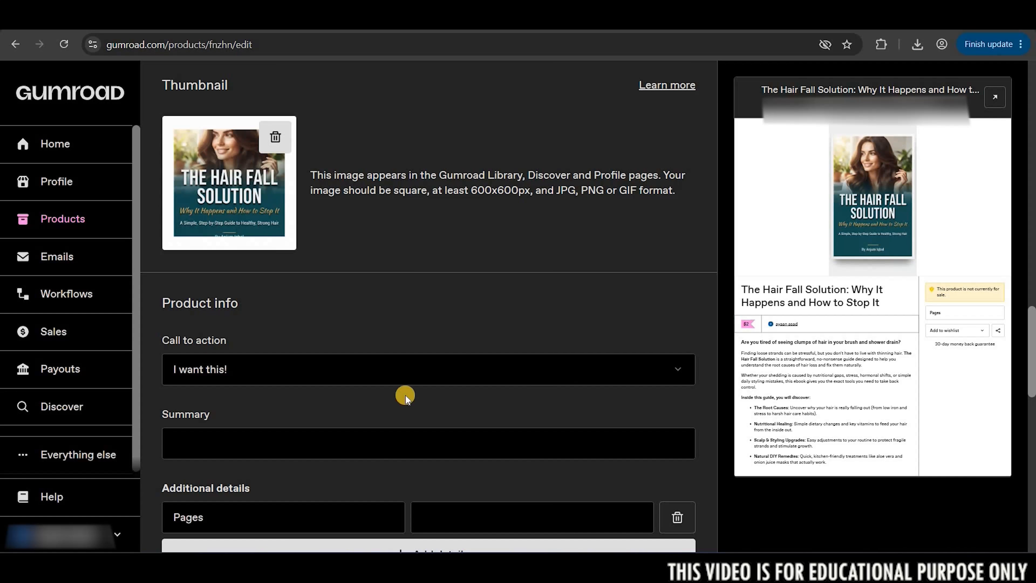
Set the call to action to "Buy this" and the summary to "The Hair Fall Solution: Why It Happens.".
{"action": "left_click", "coordinate": [404, 380]}
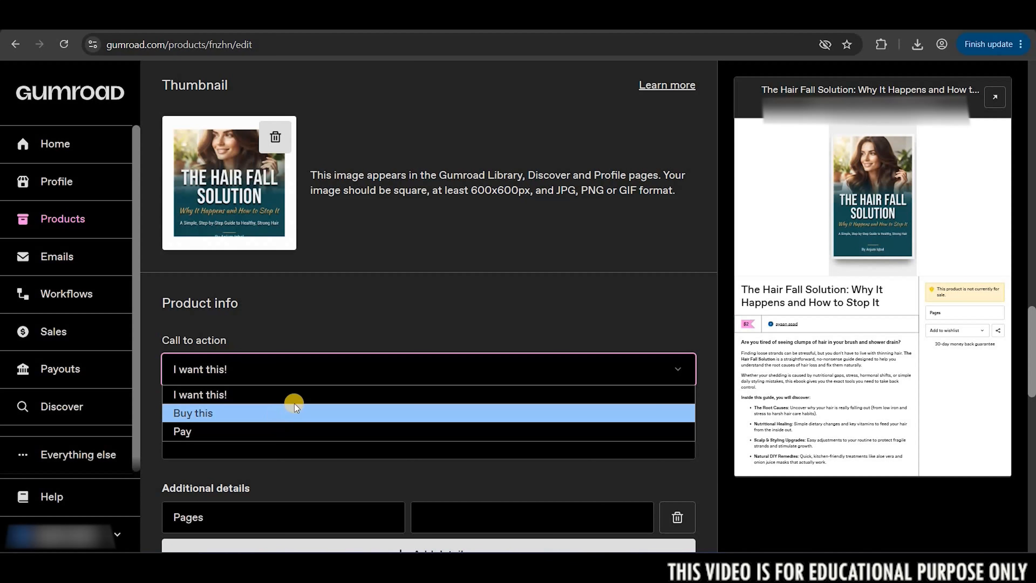
{"action": "left_click", "coordinate": [309, 402]}
{"action": "scroll", "coordinate": [312, 389], "scroll_direction": "down", "scroll_amount": 3}
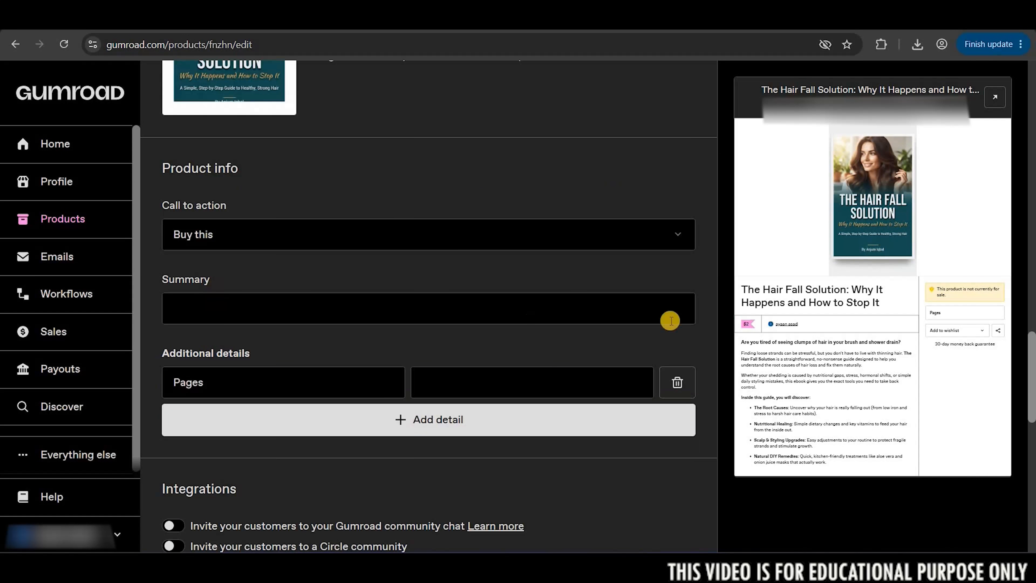
{"action": "left_click", "coordinate": [309, 308]}
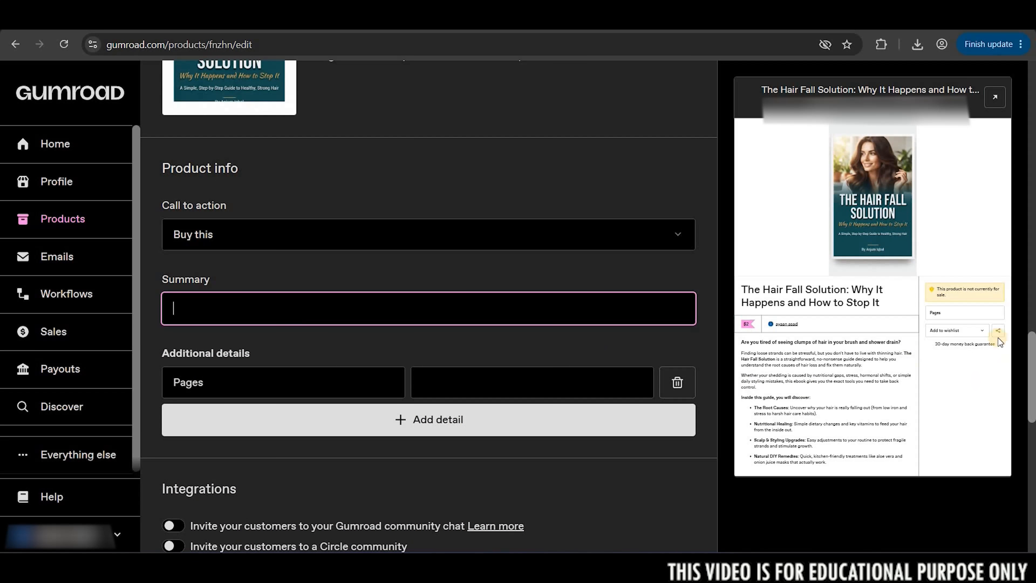
{"action": "type", "text": "The Hair Fall Solution: Why It Happens and How to Stop It"}
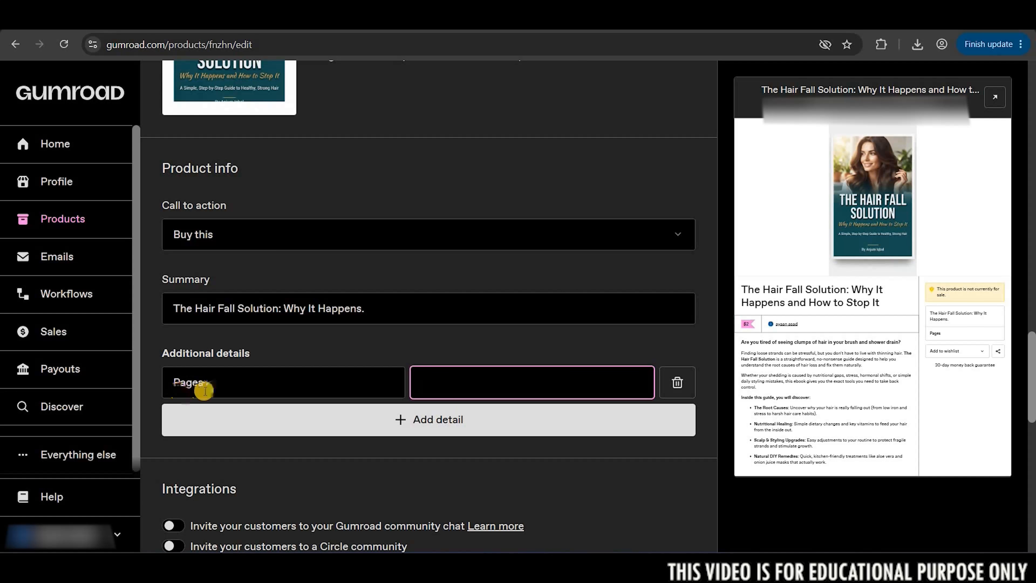
Set the value of the additional product detail "Pages" to 6.
{"action": "left_click", "coordinate": [464, 382]}
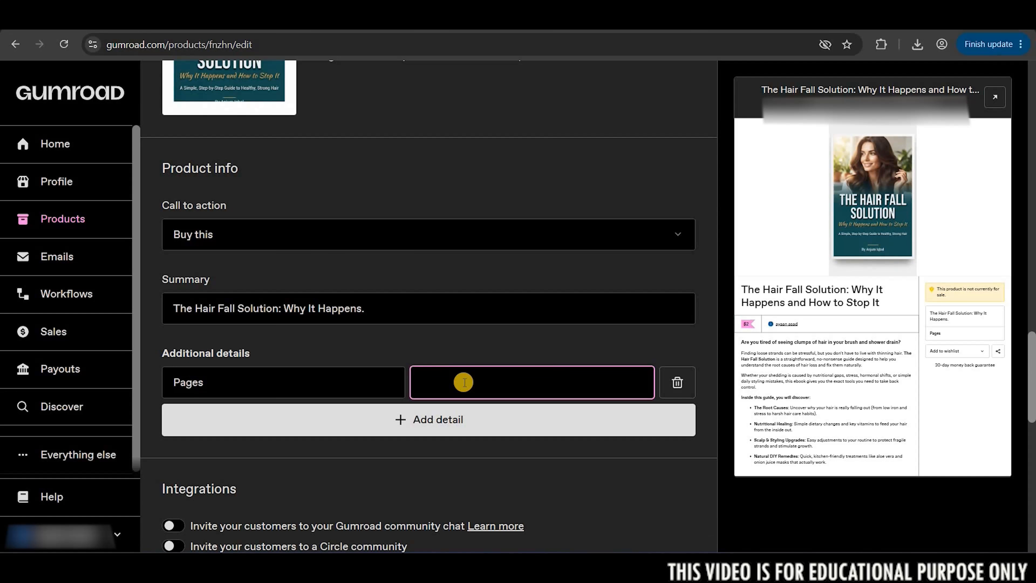
{"action": "type", "text": "6"}
{"action": "scroll", "coordinate": [414, 302], "scroll_direction": "down", "scroll_amount": 3}
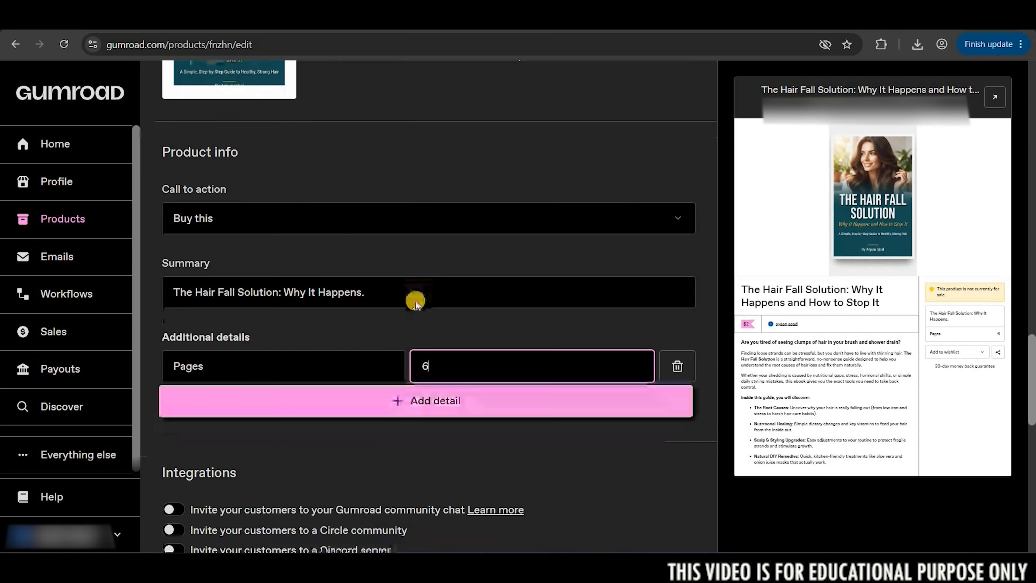
Review the product's pricing, versions and settings options, and save the product details to continue to the content.
{"action": "scroll", "coordinate": [415, 304], "scroll_direction": "down", "scroll_amount": 8}
{"action": "scroll", "coordinate": [179, 363], "scroll_direction": "up", "scroll_amount": 1}
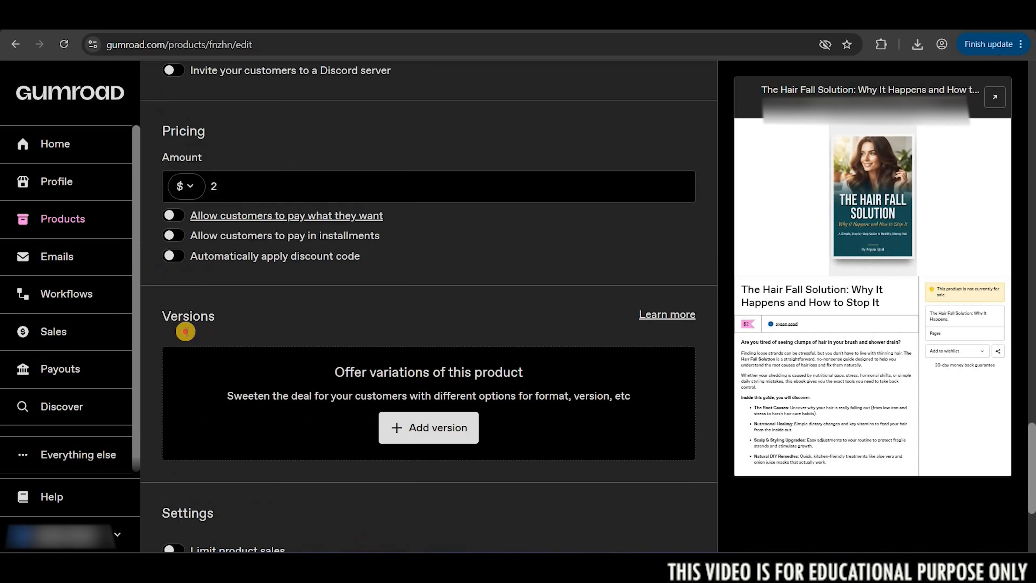
{"action": "scroll", "coordinate": [185, 332], "scroll_direction": "down", "scroll_amount": 1}
{"action": "double_click", "coordinate": [186, 331]}
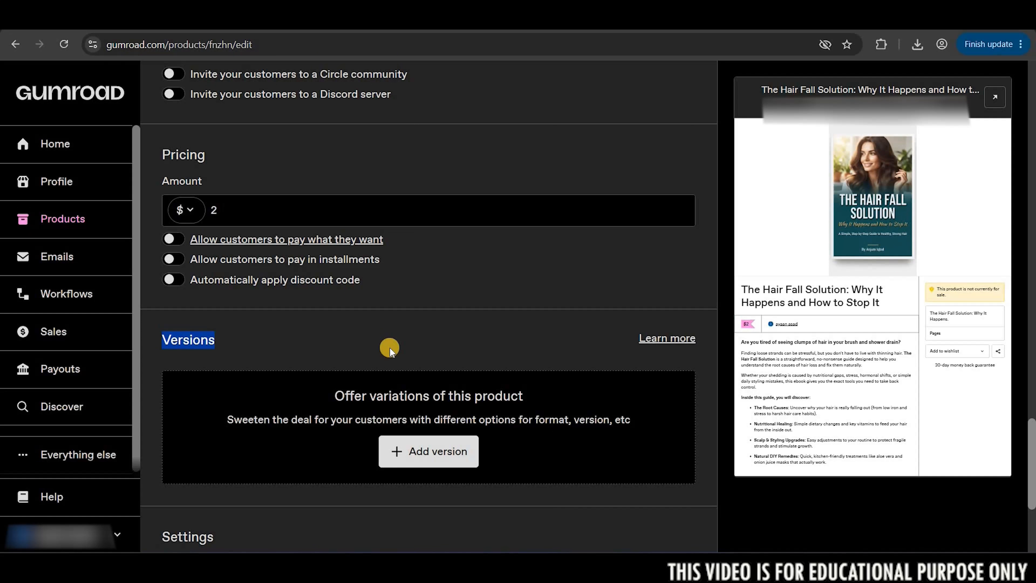
{"action": "scroll", "coordinate": [400, 326], "scroll_direction": "down", "scroll_amount": 3}
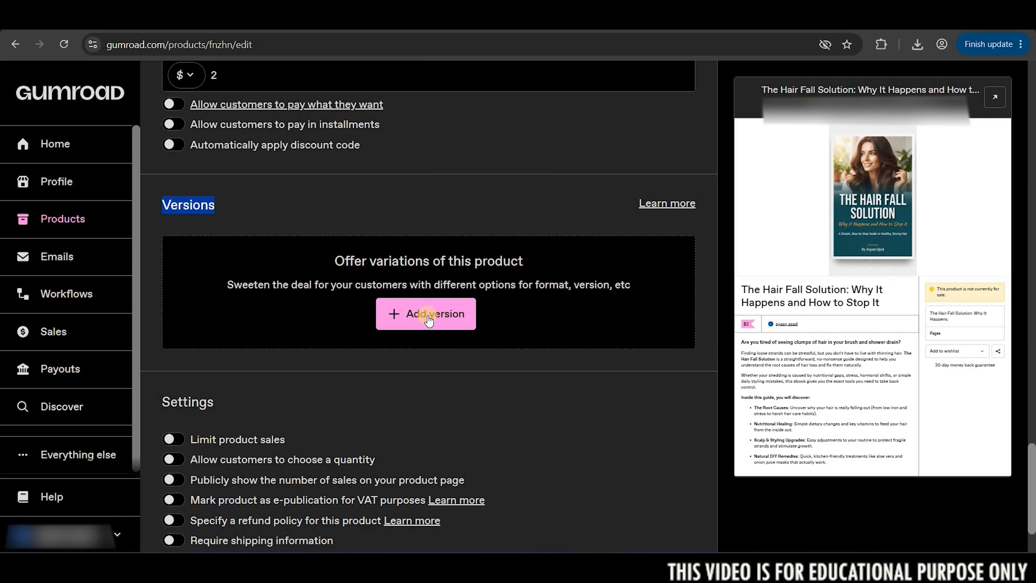
{"action": "scroll", "coordinate": [425, 461], "scroll_direction": "down", "scroll_amount": 1}
{"action": "scroll", "coordinate": [442, 447], "scroll_direction": "up", "scroll_amount": 20}
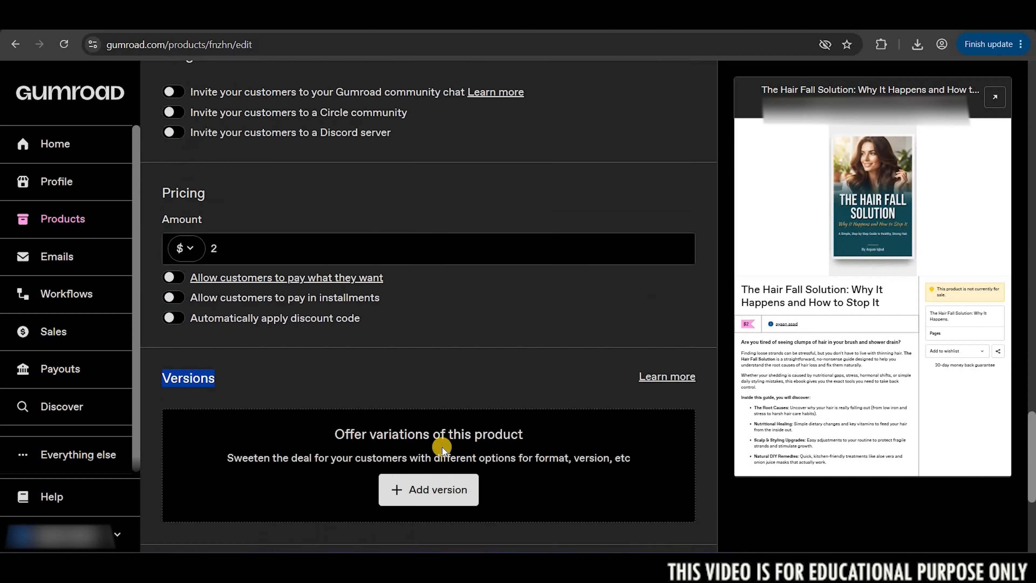
{"action": "scroll", "coordinate": [507, 409], "scroll_direction": "up", "scroll_amount": 12}
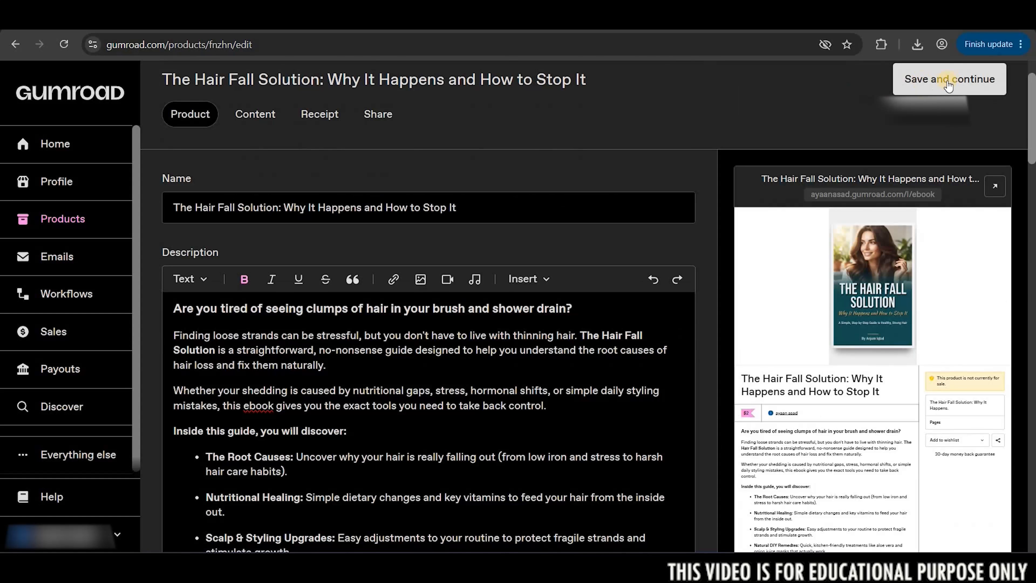
{"action": "left_click", "coordinate": [946, 80]}
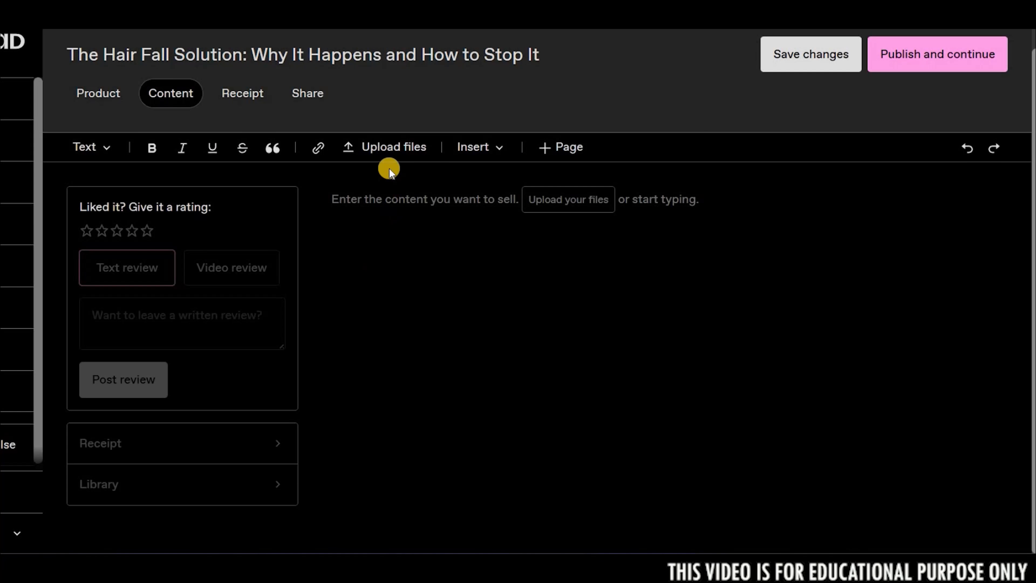
Upload the eBook PDF from the computer's Downloads folder as the product content and publish the product.
{"action": "left_click", "coordinate": [397, 151]}
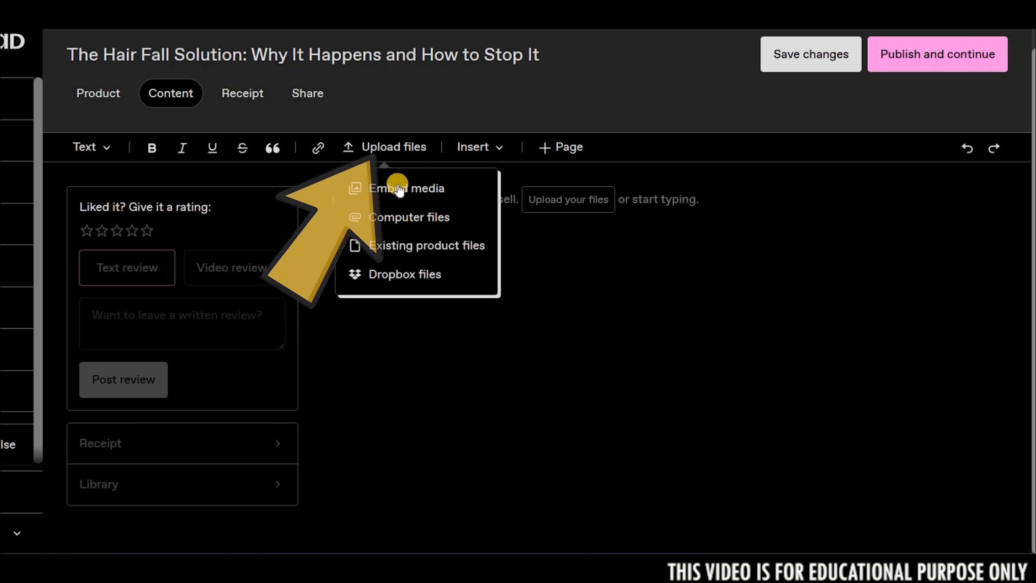
{"action": "left_click", "coordinate": [388, 218]}
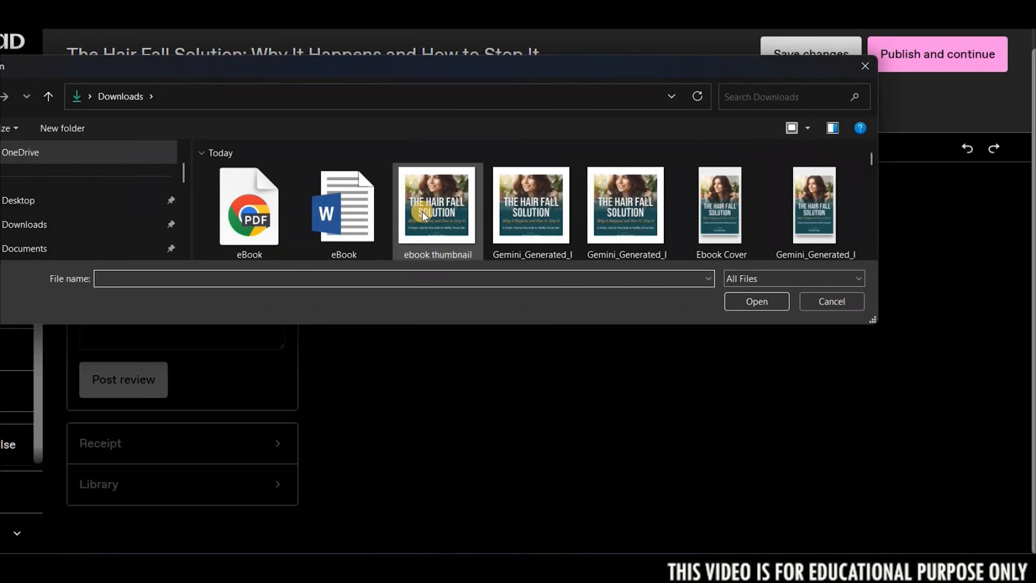
{"action": "double_click", "coordinate": [265, 196]}
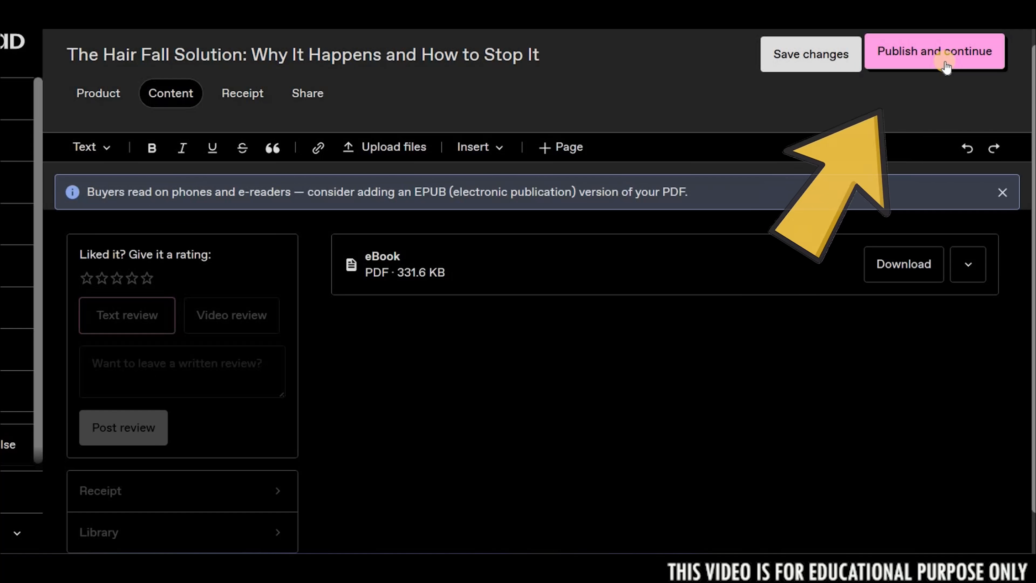
{"action": "left_click", "coordinate": [945, 62]}
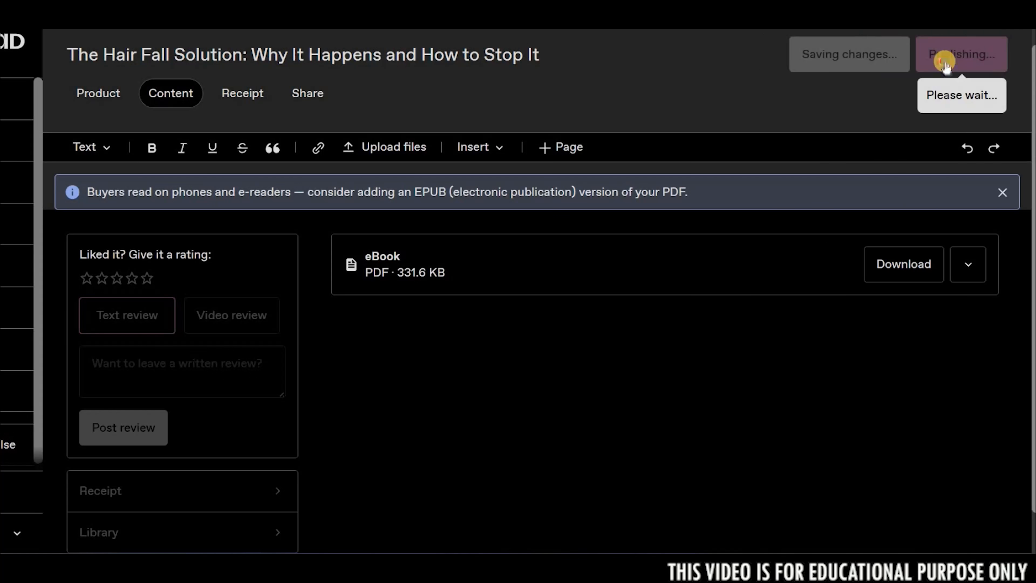